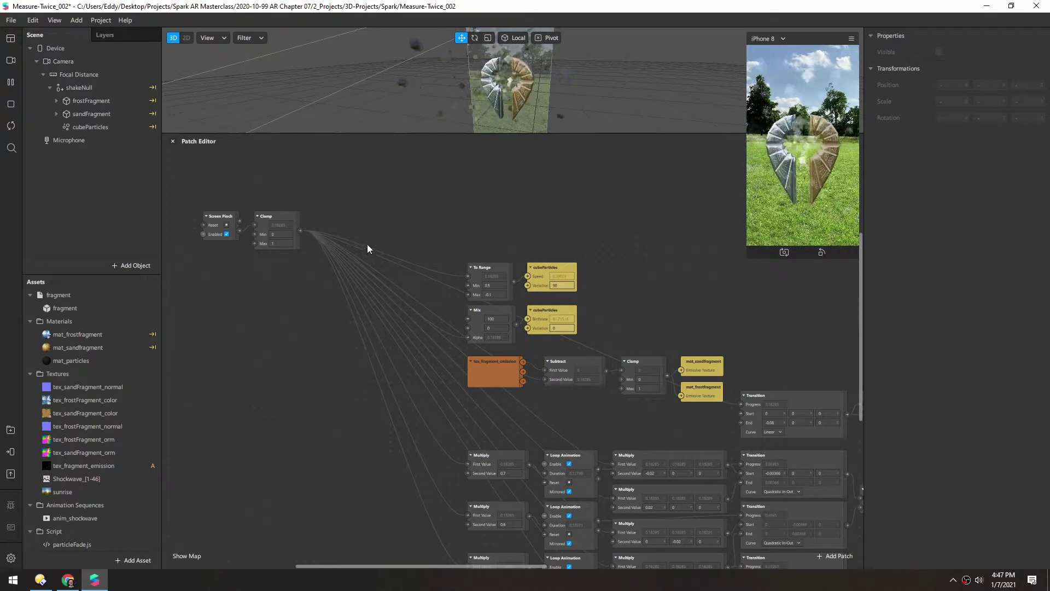
- Add a Sender patch to the output of the Screen Pinch Clamp and name it "scale"
left_click_drag(301, 231, 314, 207)
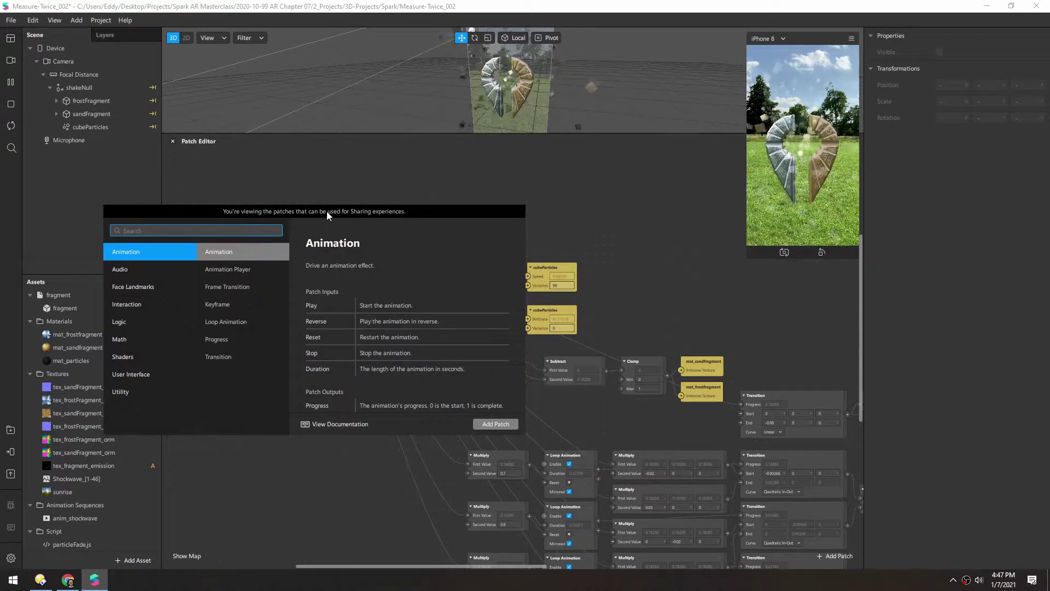
type("send")
key("Return")
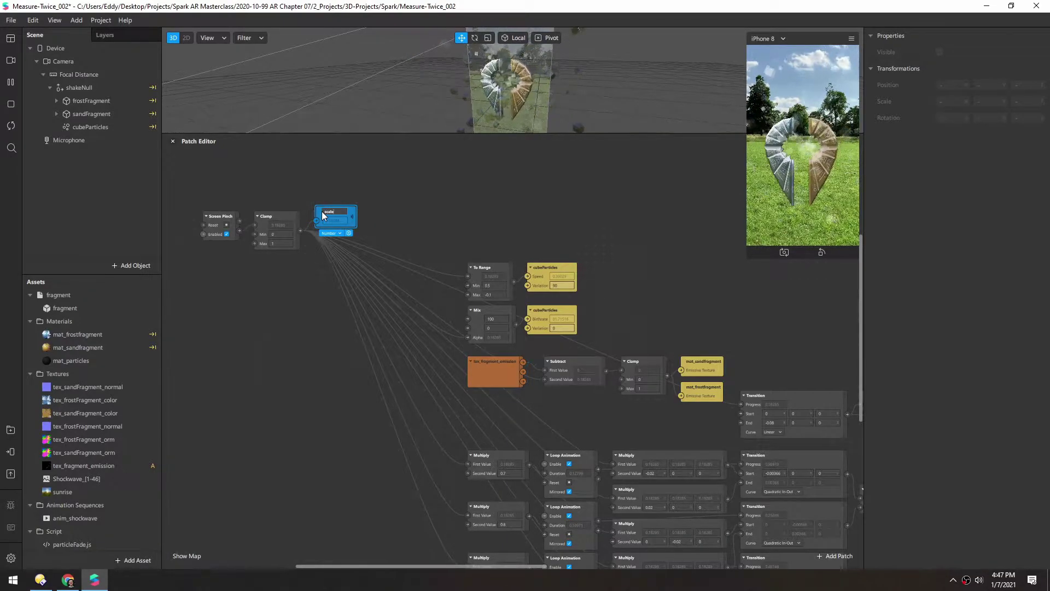
type("scale")
key("Return")
- Add a Receiver patch in the empty area below the Clamp and assign it to the "scale" sender
right_click(267, 360)
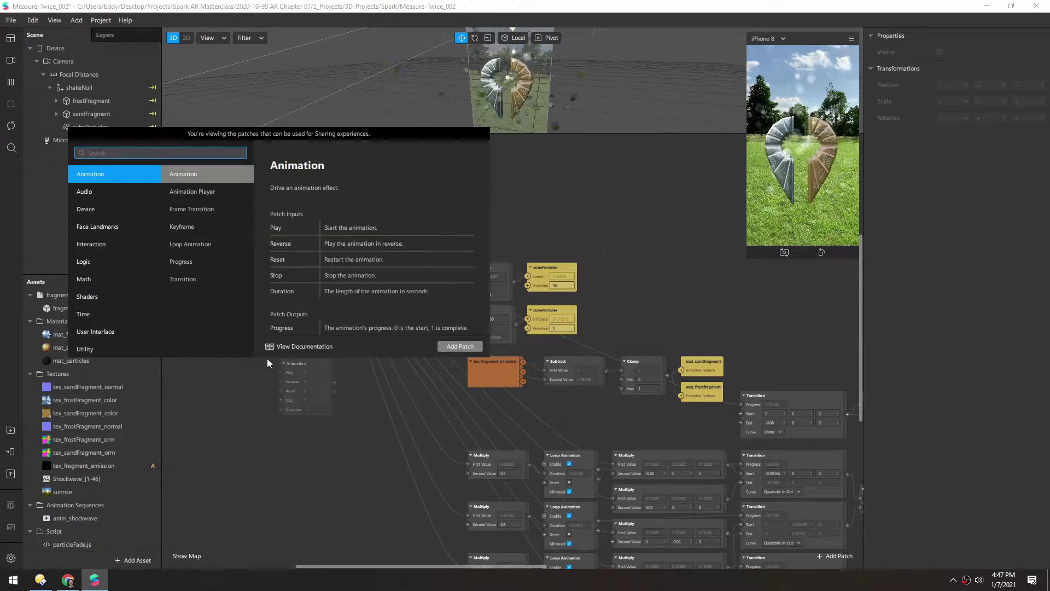
type("recei")
key("Return")
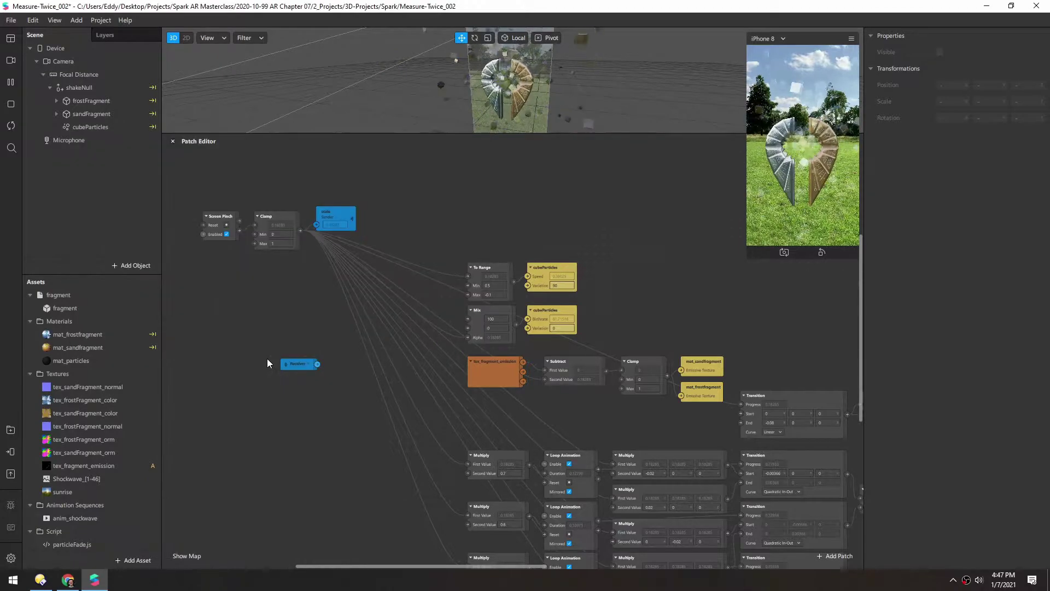
left_click(307, 362)
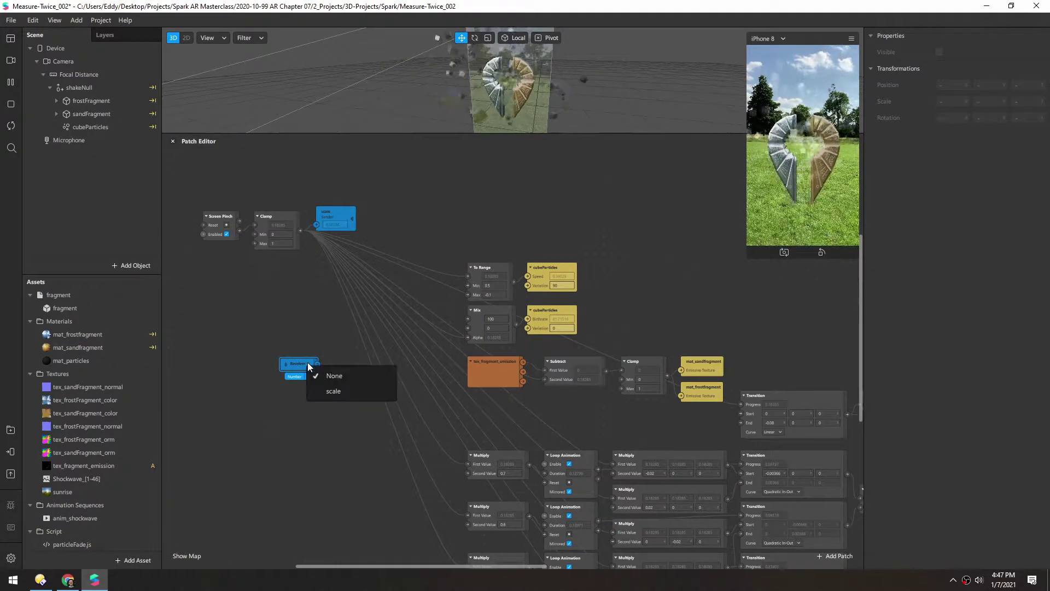
left_click(323, 386)
- Connect the scale receiver to the cubeParticles To Range and Mix Alpha inputs in place of the long Clamp wires
left_click_drag(315, 361, 465, 279)
left_click_drag(387, 305, 422, 310)
middle_click_drag(325, 399, 277, 349)
- Paste three more scale receivers and place them near the Multiply, Loop Animation and Transition groups
key("ctrl+v")
key("ctrl+v")
left_click_drag(568, 398, 331, 456)
key("ctrl+v")
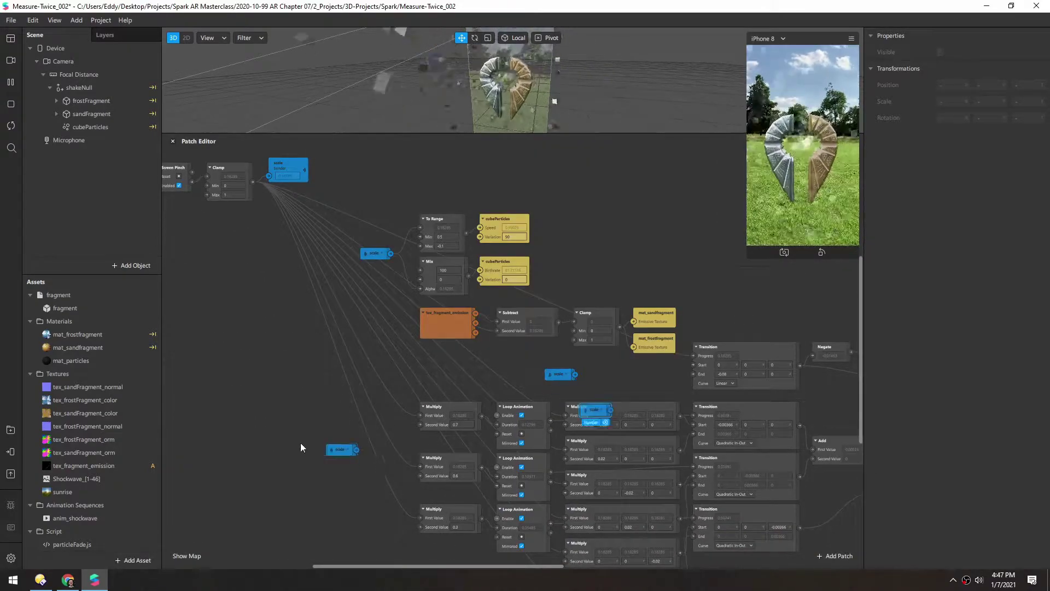
middle_click_drag(300, 446, 293, 351)
left_click_drag(579, 318, 495, 290)
scroll(307, 328, "up", 3)
scroll(306, 328, "right", 3)
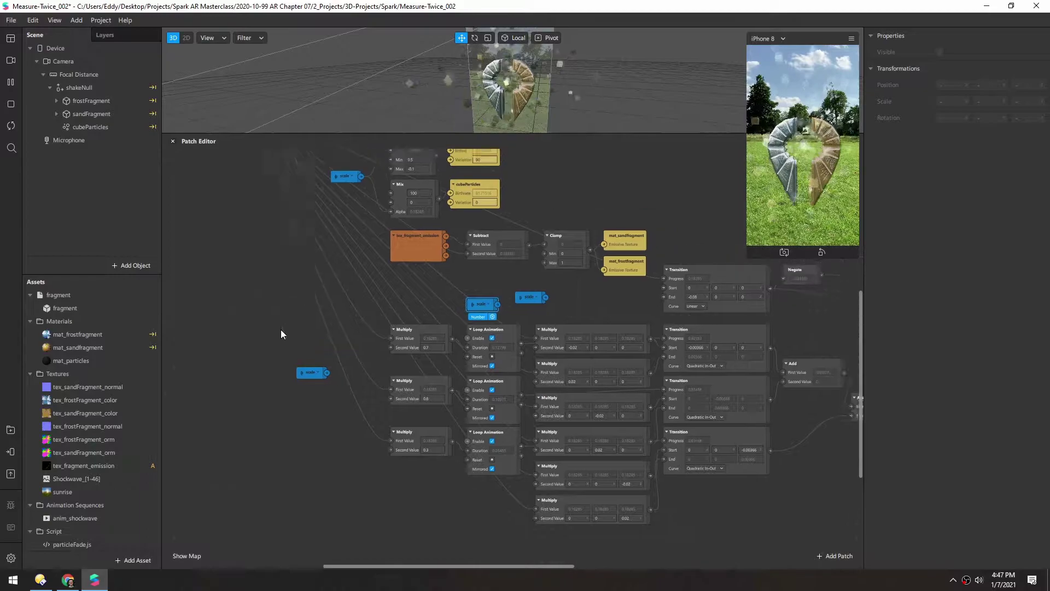
- Connect one scale receiver to the fragment position Transition's Progress and the cubeParticles receiver to Subtract's Second Value
left_click_drag(494, 326, 630, 307)
middle_click_drag(306, 311, 342, 329)
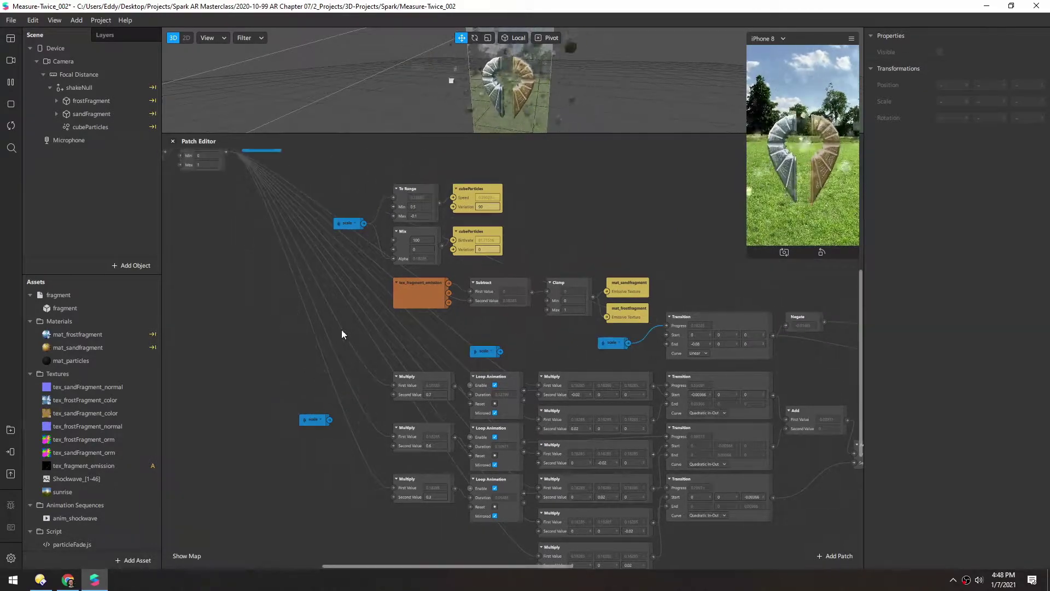
left_click_drag(352, 226, 359, 277)
left_click_drag(419, 295, 419, 305)
- Connect a scale receiver to the First Value of the three Multiply patches that feed the Loop Animation durations
middle_click_drag(350, 372, 380, 335)
left_click_drag(359, 382, 423, 348)
left_click_drag(359, 382, 423, 399)
mouse_move(360, 382)
left_mouse_down()
mouse_move(424, 450)
mouse_move(361, 385)
left_mouse_up()
- Connect the remaining scale receiver to the First Value of the vector Multiply patches that feed the shake Transitions
middle_click_drag(377, 378, 349, 338)
left_click_drag(515, 281, 541, 308)
left_click_drag(502, 275, 541, 343)
left_click_drag(503, 275, 541, 377)
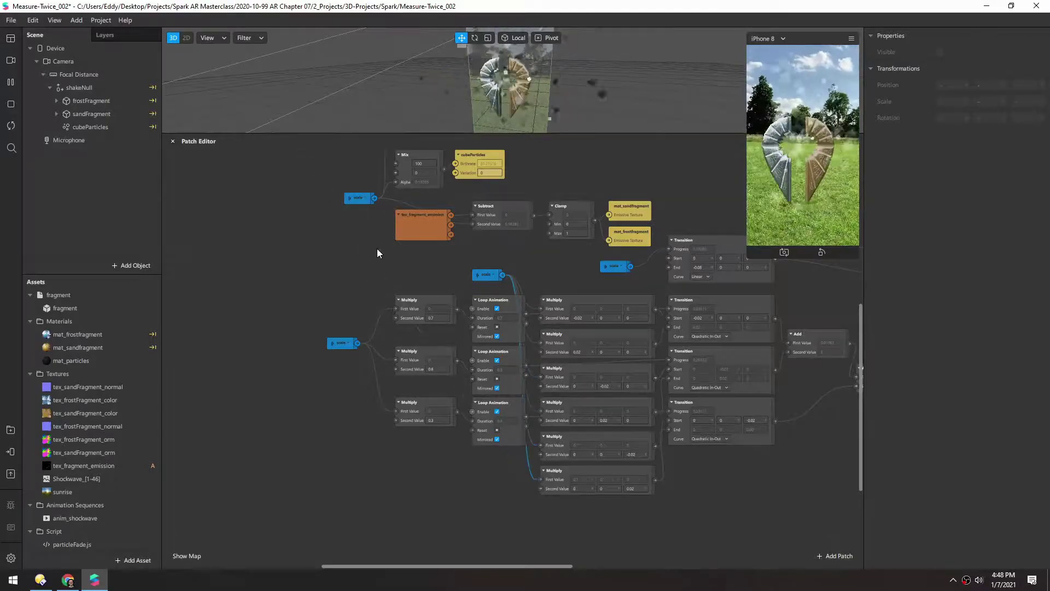
- Rearrange the patches so the tex_fragment_emission group sits above the cubeParticles To Range and Mix groups
scroll(377, 253, "up", 4)
scroll(403, 355, "left", 3)
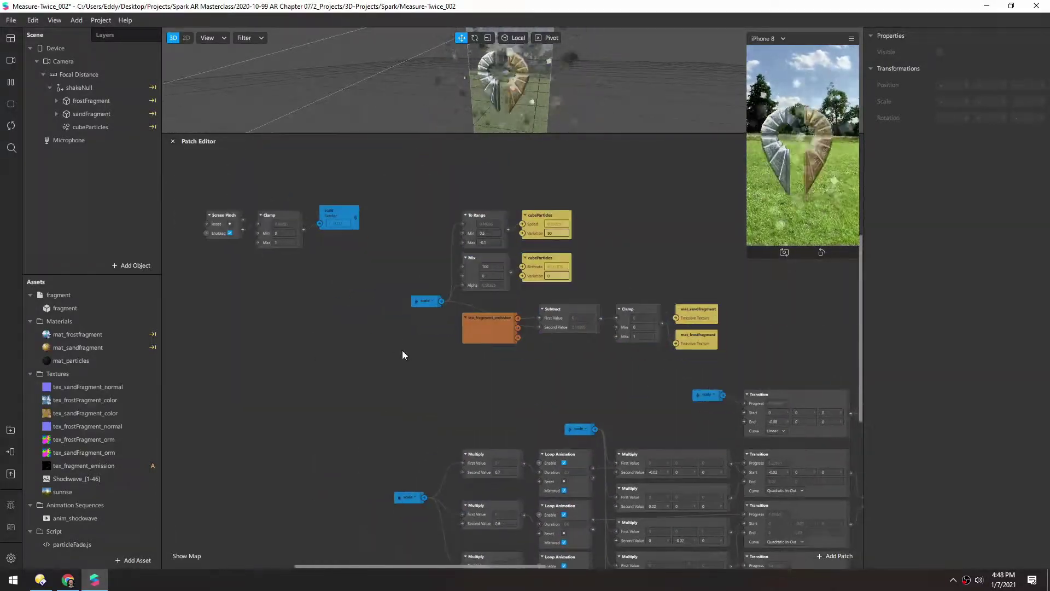
left_click_drag(402, 355, 703, 307)
left_click_drag(478, 338, 420, 188)
middle_click_drag(394, 240, 427, 301)
left_click_drag(482, 359, 615, 274)
left_click_drag(517, 275, 551, 285)
left_click_drag(454, 357, 455, 312)
left_click_drag(418, 372, 700, 224)
left_click_drag(462, 246, 481, 323)
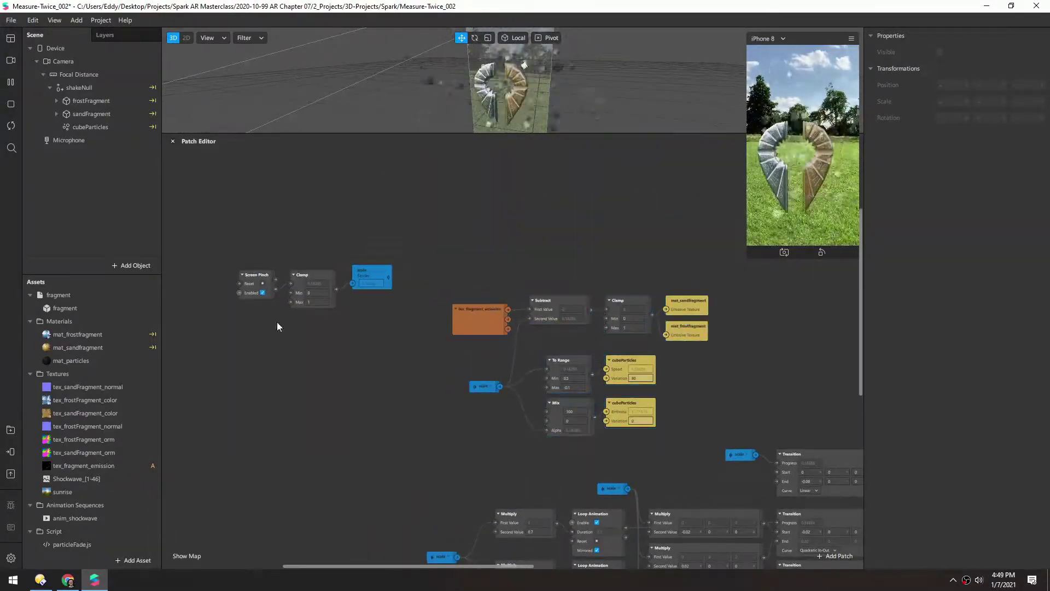
- Move the emission and cubeParticles groups beneath the Screen Pinch, Clamp and scale sender patches
left_click_drag(227, 328, 402, 255)
left_click_drag(363, 280, 594, 212)
middle_click_drag(656, 263, 584, 246)
left_click_drag(656, 424, 375, 268)
left_click_drag(398, 305, 373, 297)
left_click(656, 322)
middle_click_drag(679, 325, 580, 251)
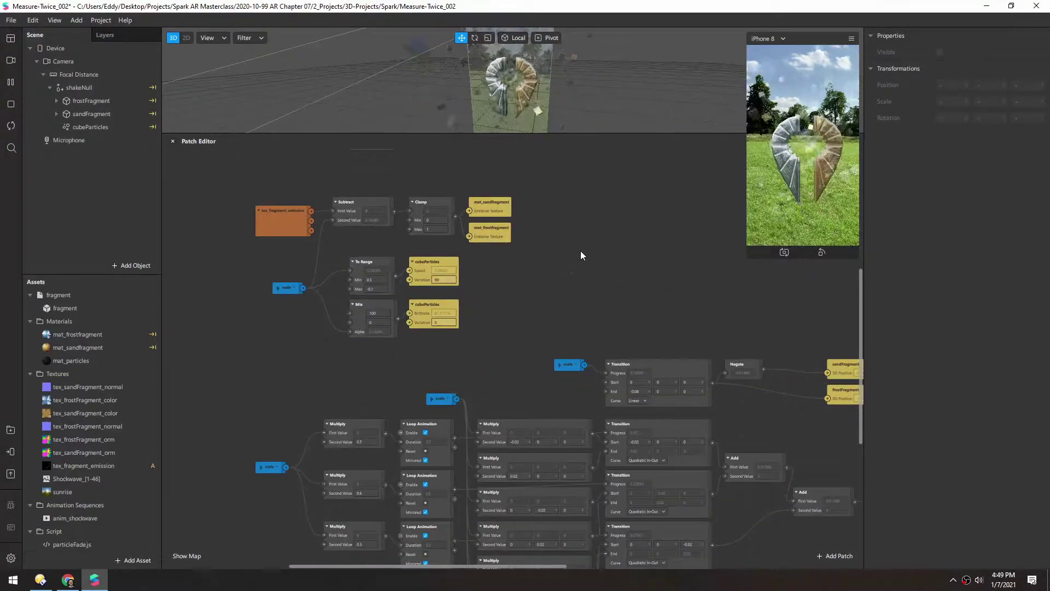
- Create the default render pipeline for the Device
scroll(521, 307, "up", 3)
scroll(401, 373, "right", 4)
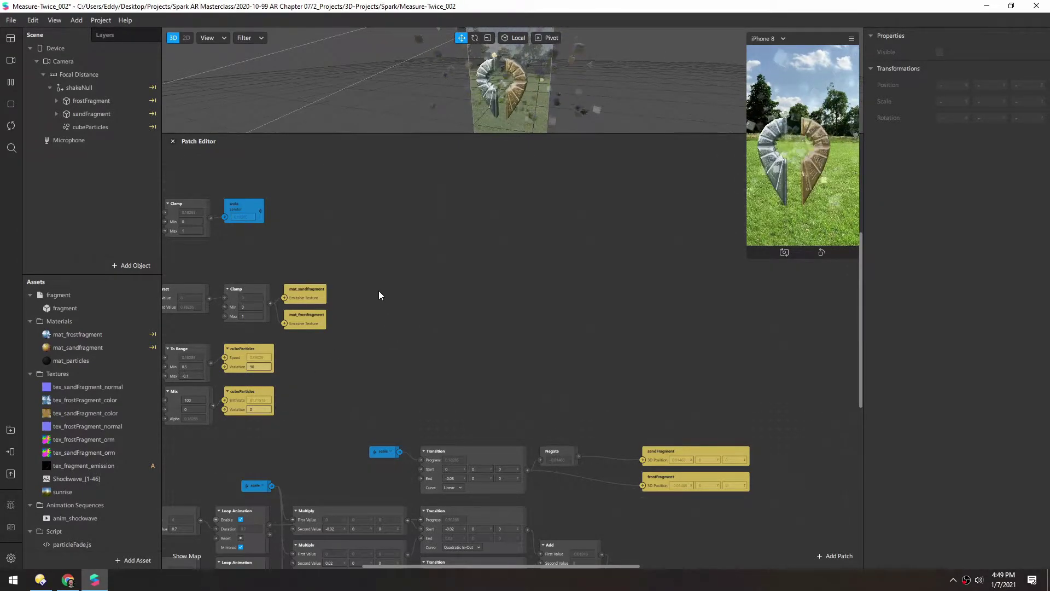
left_click(55, 48)
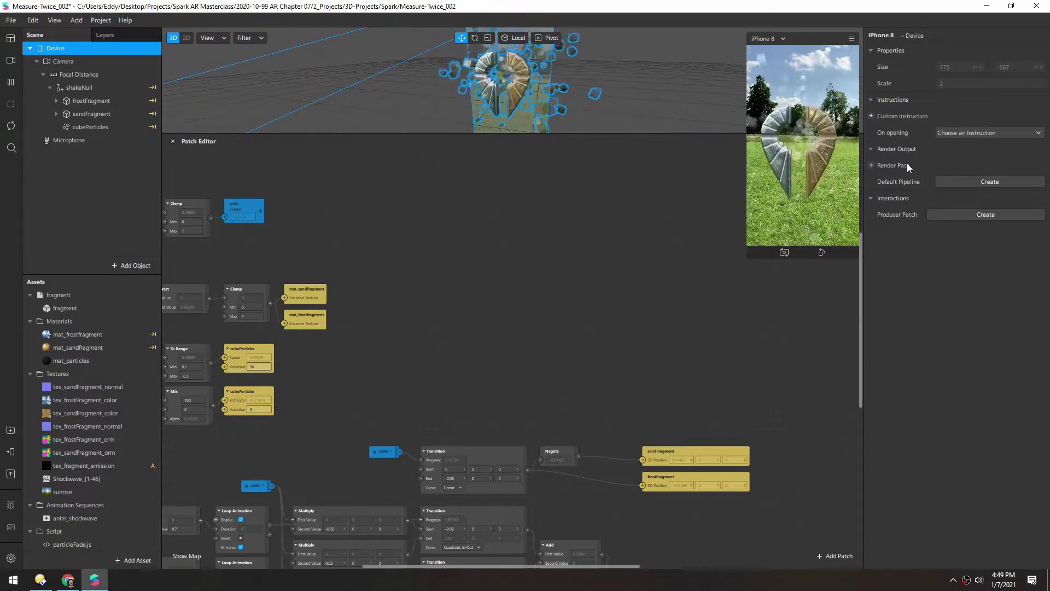
left_click(981, 182)
left_click_drag(647, 386, 474, 358)
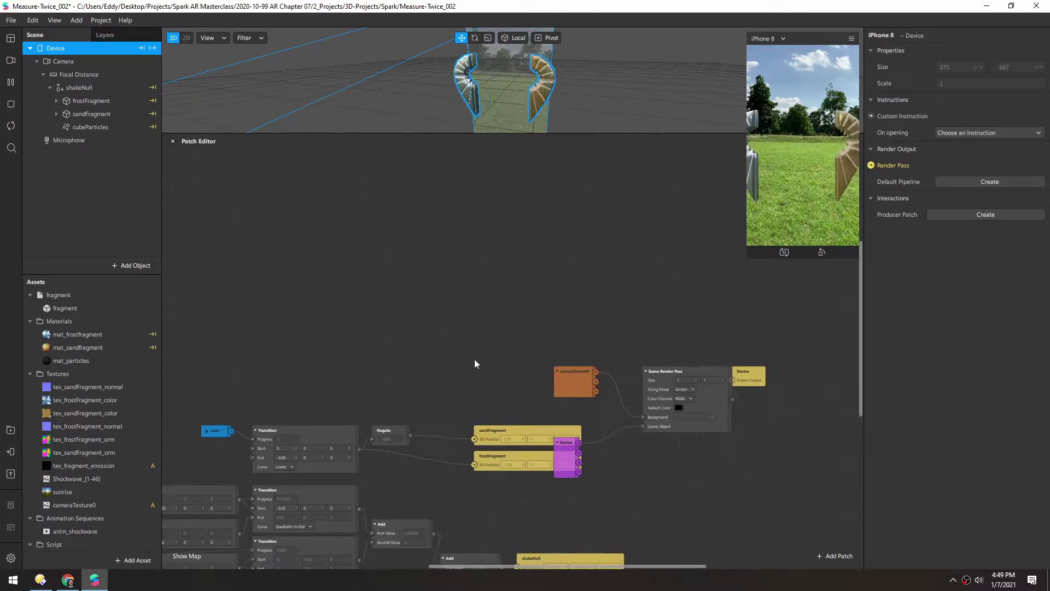
- Move the cameraTexture0, Device, Scene Render Pass and Screen Output patches together into the empty space above the fragment position patches
left_click(563, 390)
left_click(567, 454, "shift")
left_click(659, 373, "shift")
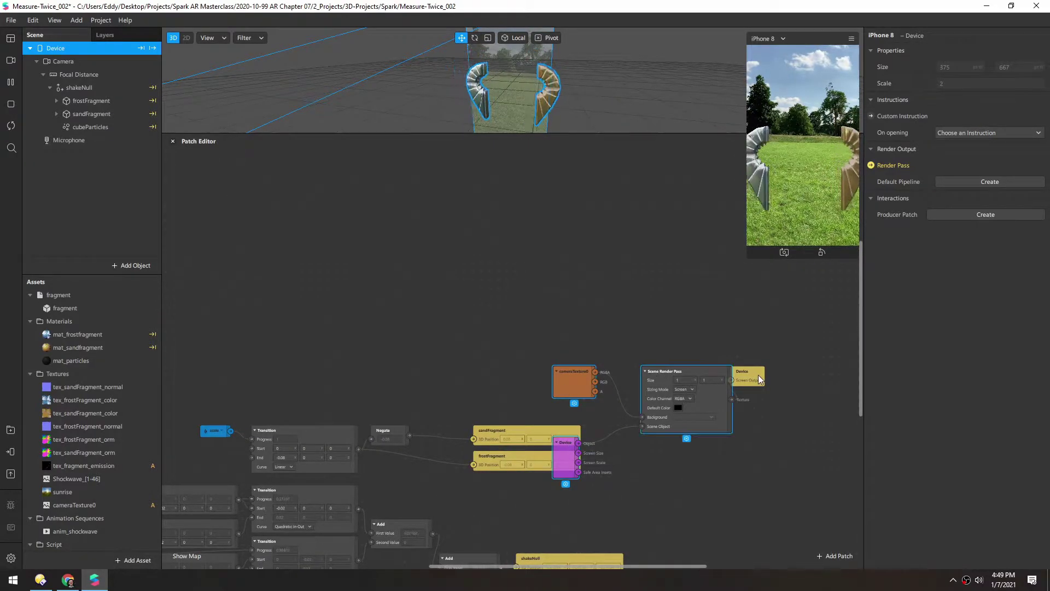
left_click(758, 378, "shift")
left_click_drag(759, 378, 480, 241)
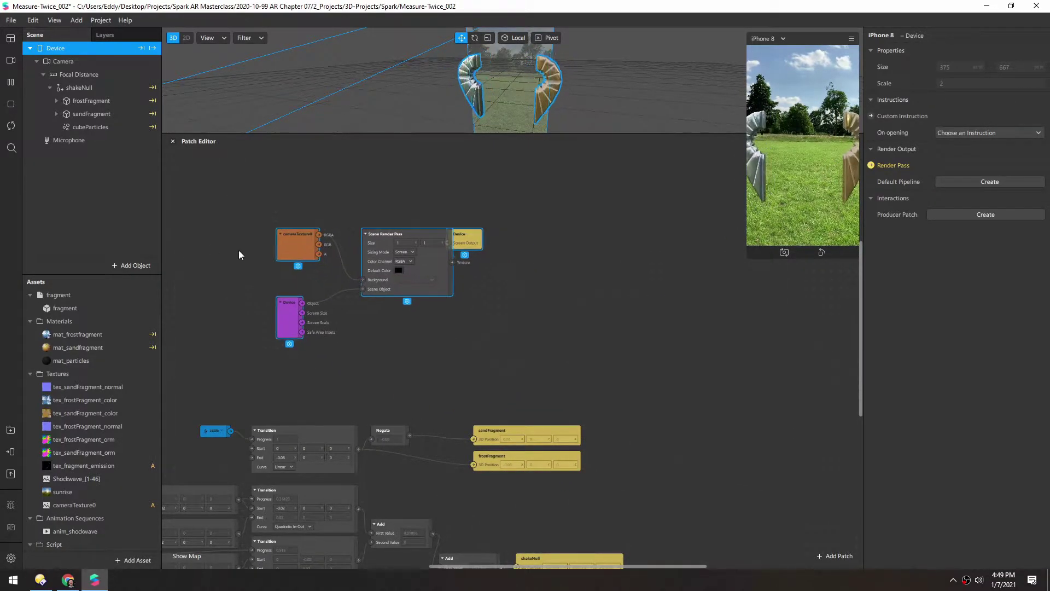
left_click_drag(239, 255, 409, 289)
left_click(597, 360)
- Move the Device Screen Output patch away from the Scene Render Pass so the wire between them is exposed
scroll(598, 360, "up", 3)
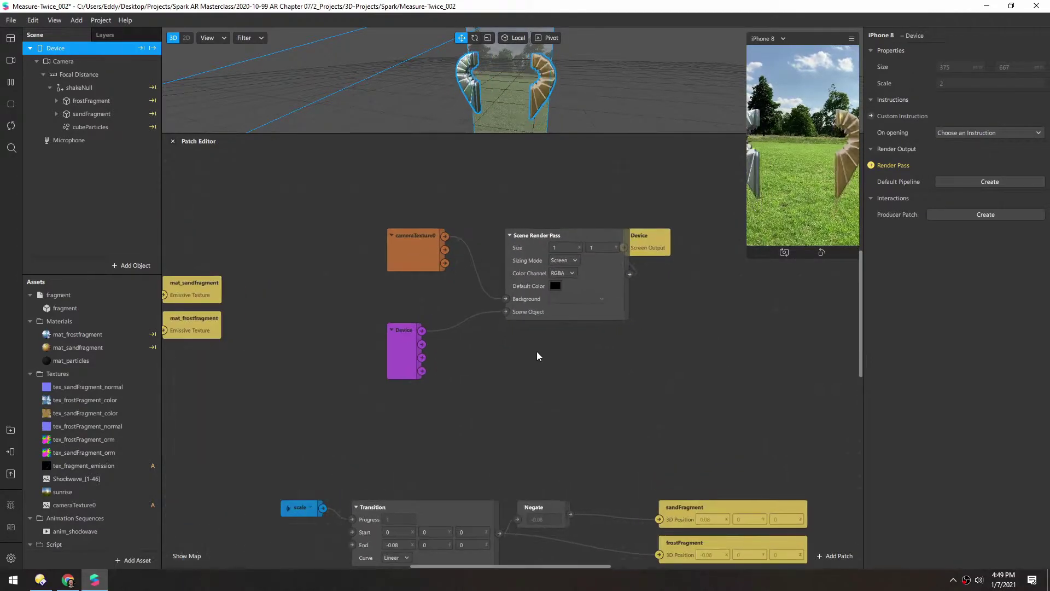
middle_click_drag(537, 352, 464, 381)
left_click_drag(584, 268, 640, 267)
middle_click_drag(560, 403, 619, 405)
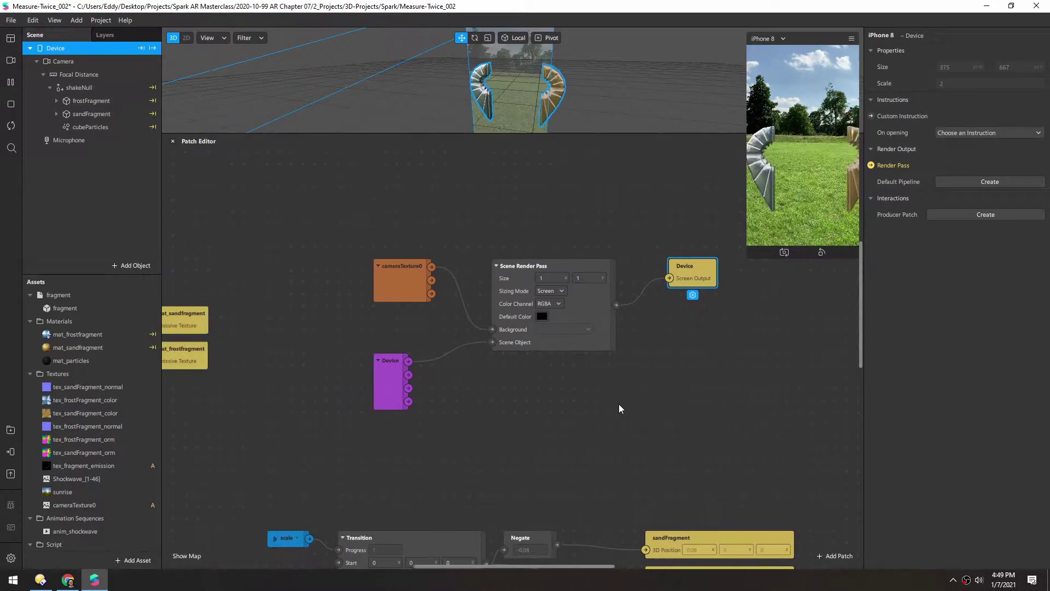
- Tighten the render pipeline layout by placing Device directly under cameraTexture0 and moving Scene Render Pass and Screen Output closer
scroll(586, 393, "up", 1)
left_click(337, 352)
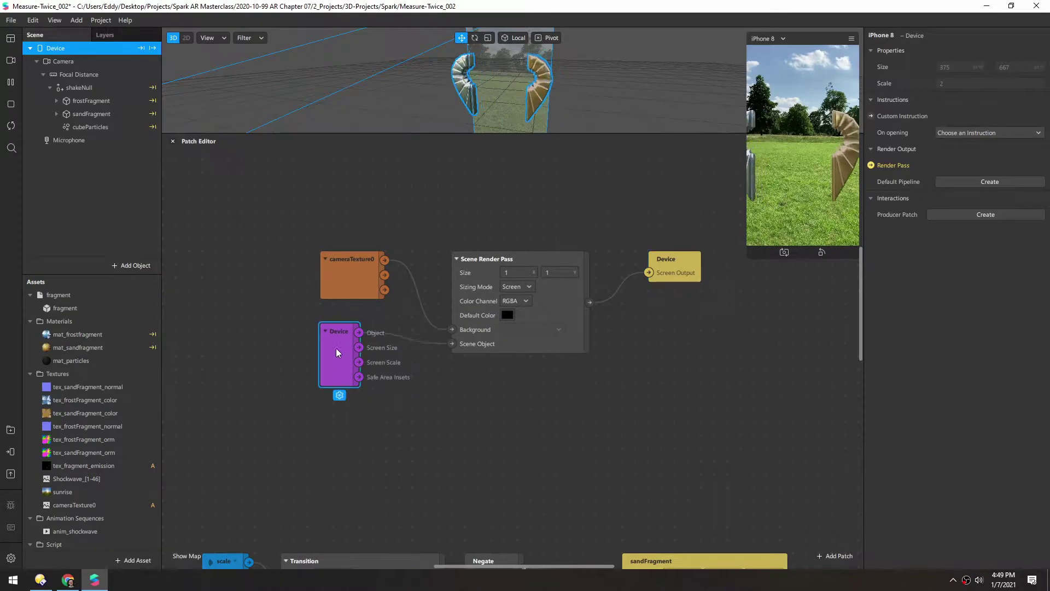
left_click_drag(337, 352, 338, 333)
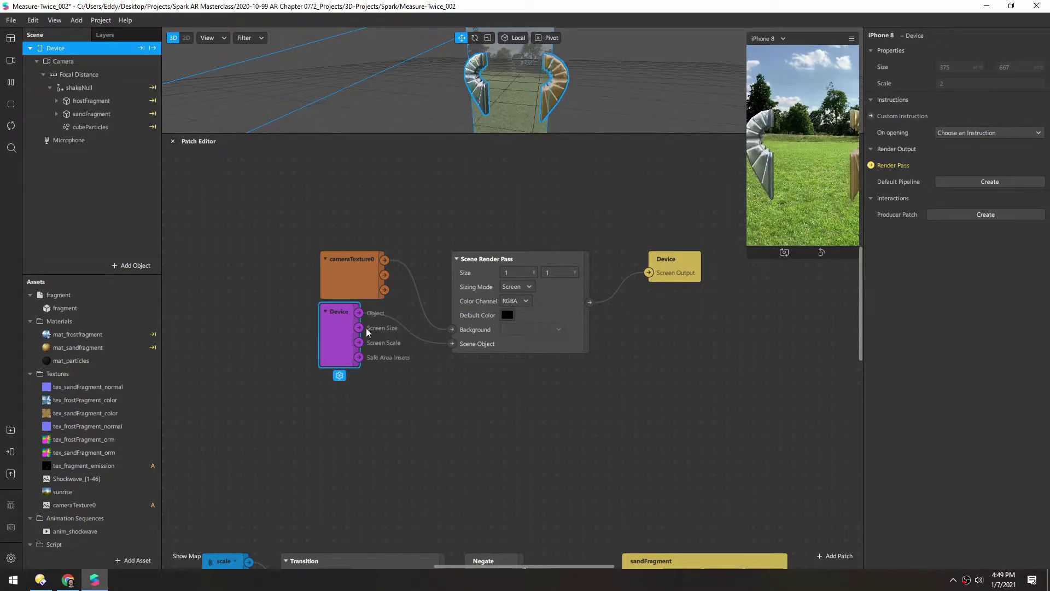
left_click_drag(477, 258, 445, 270)
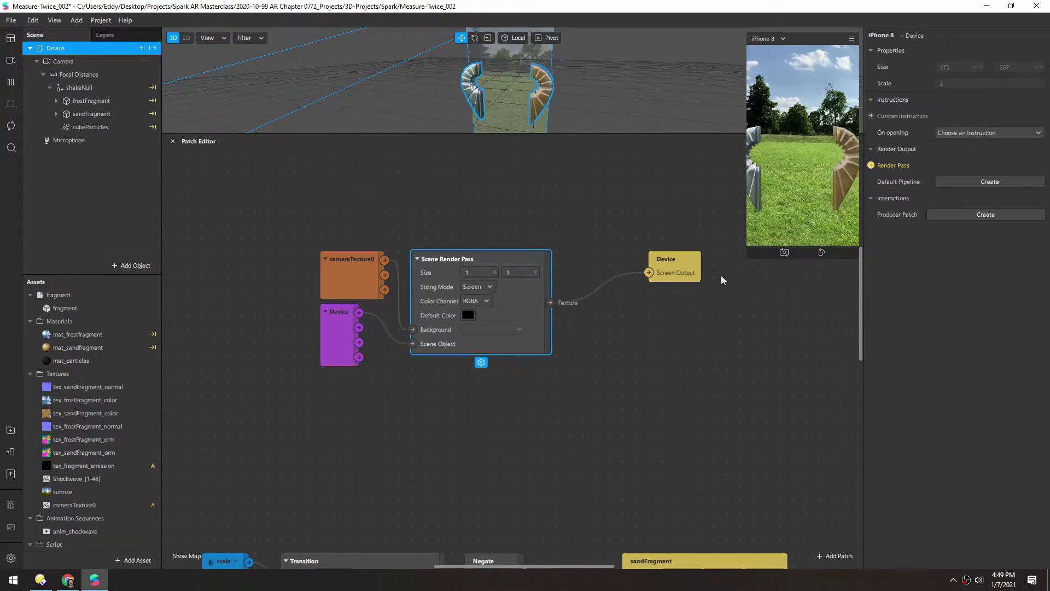
left_click(692, 268)
left_click_drag(660, 268, 610, 345)
- Disconnect the Device Screen Output from the Scene Render Pass and reconnect it to the Texture output
left_click(611, 332)
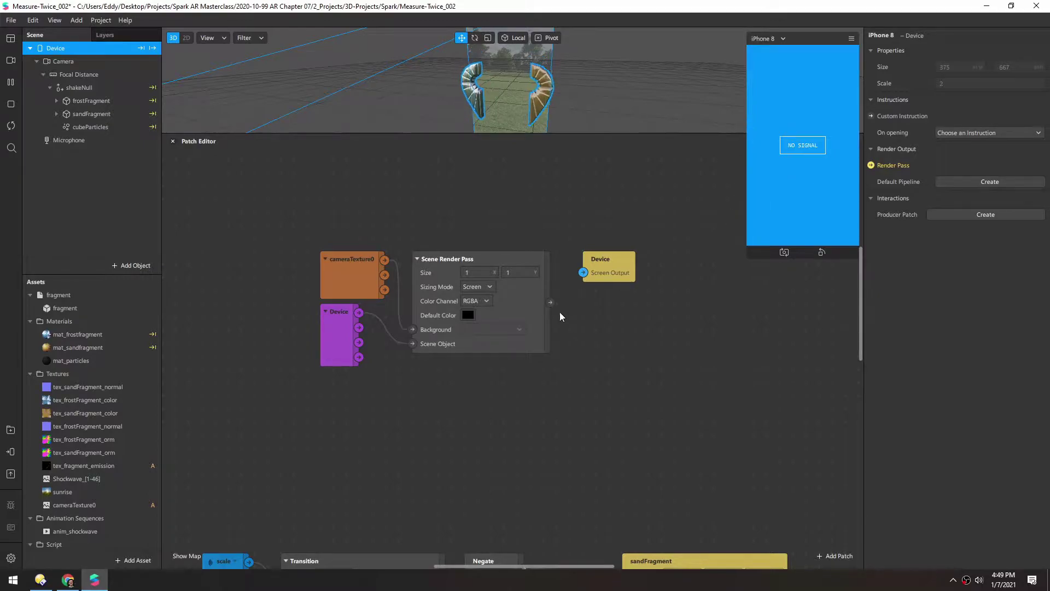
left_click_drag(570, 293, 583, 272)
left_click_drag(572, 384, 629, 371)
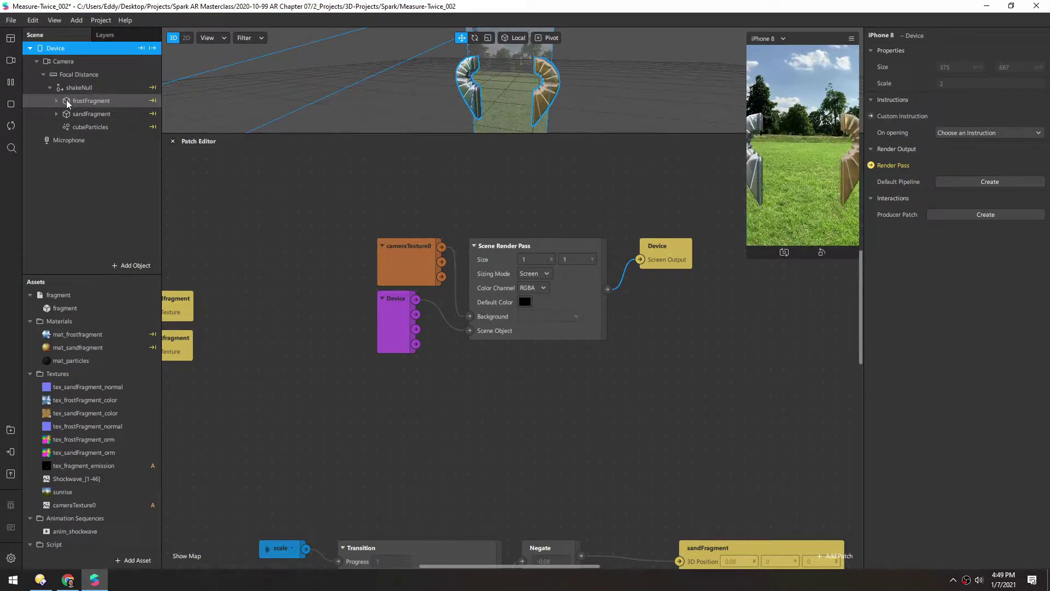
- Feed only frostFragment into the Scene Render Pass's Scene Object and switch the simulated camera video to the plain white one
left_click_drag(67, 103, 470, 332)
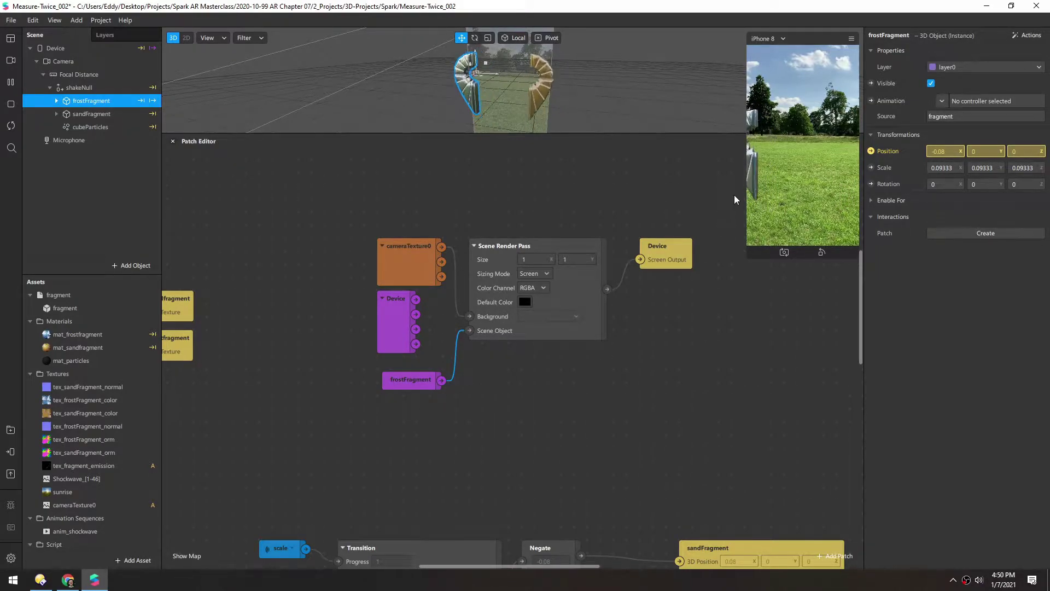
left_click(10, 60)
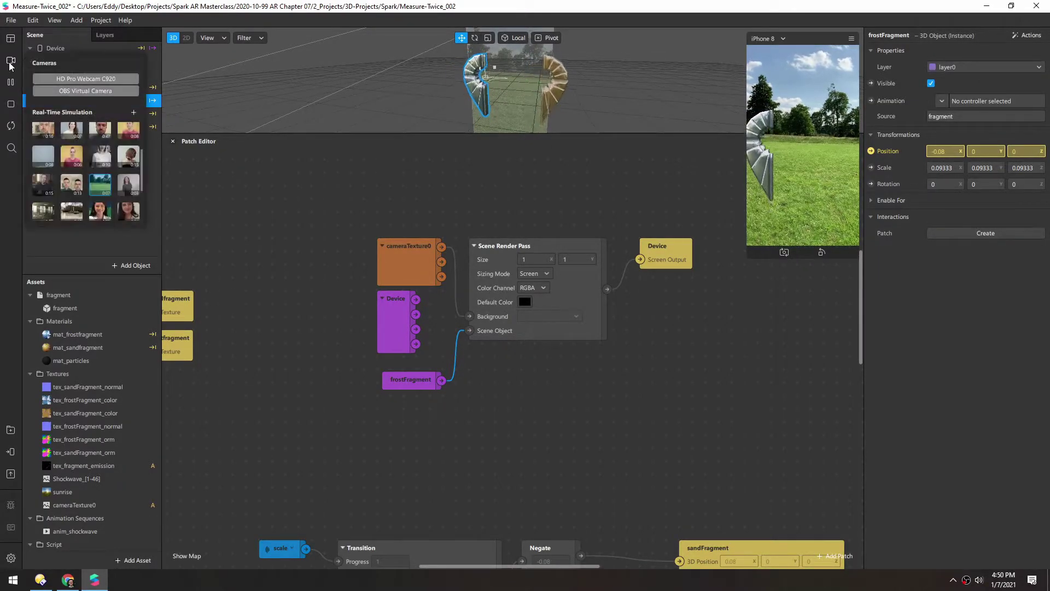
scroll(93, 171, "down", 1)
left_click(128, 162)
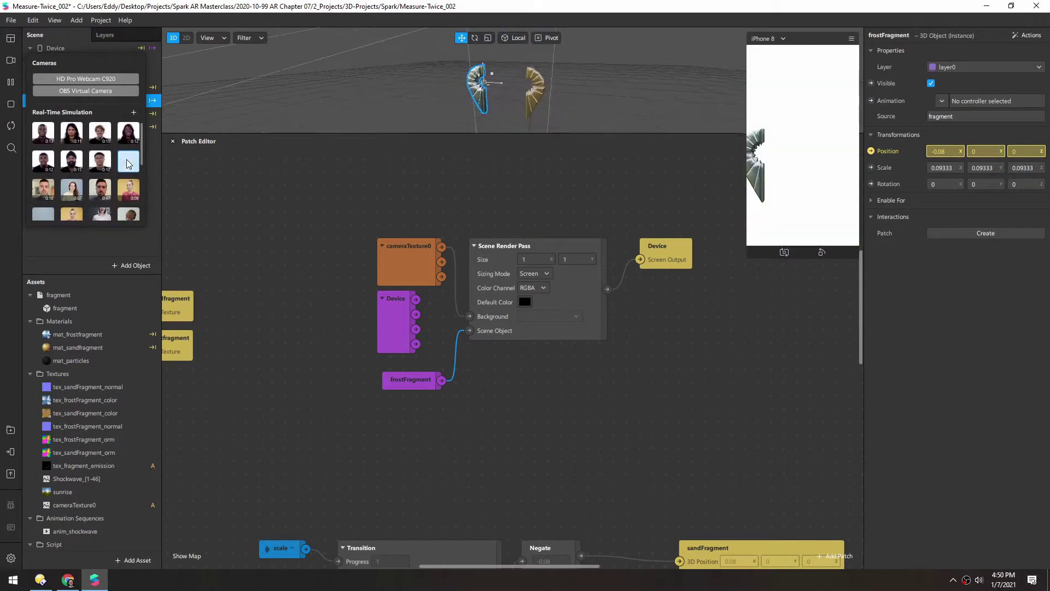
left_click(333, 389)
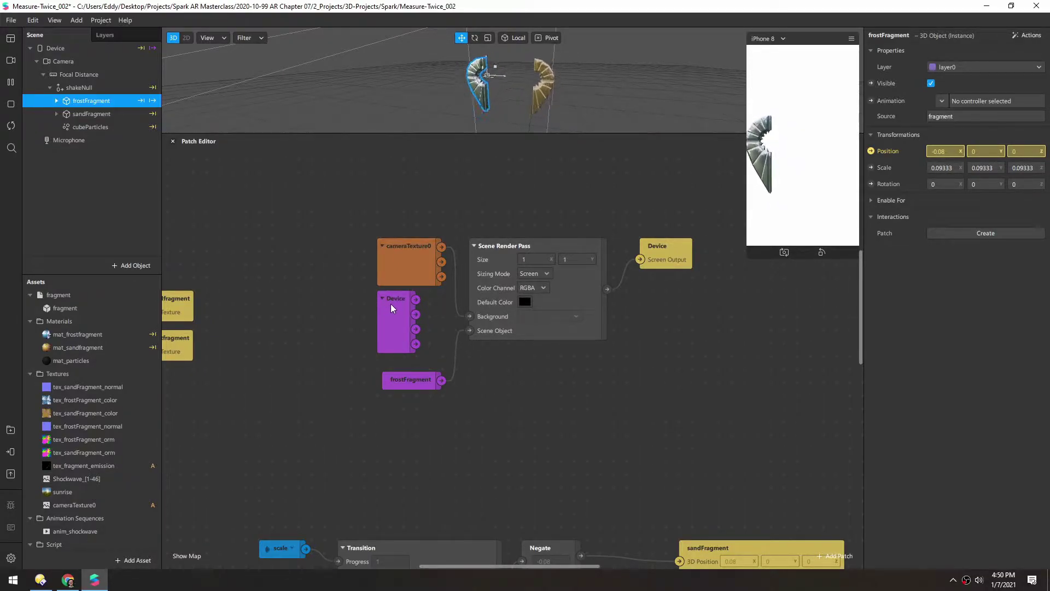
- Reconnect the Device's Object output to Scene Object and delete the frostFragment patch
left_click(50, 48)
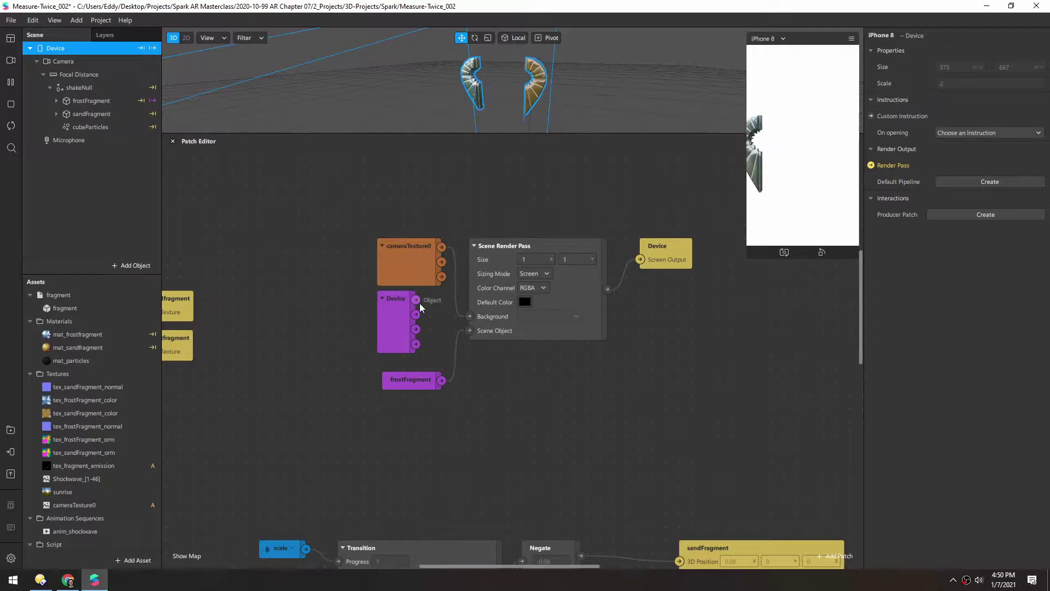
left_click_drag(417, 300, 469, 331)
left_click(403, 383)
key("Delete")
- Switch the simulated camera video back to the grassy park scene
left_click(10, 61)
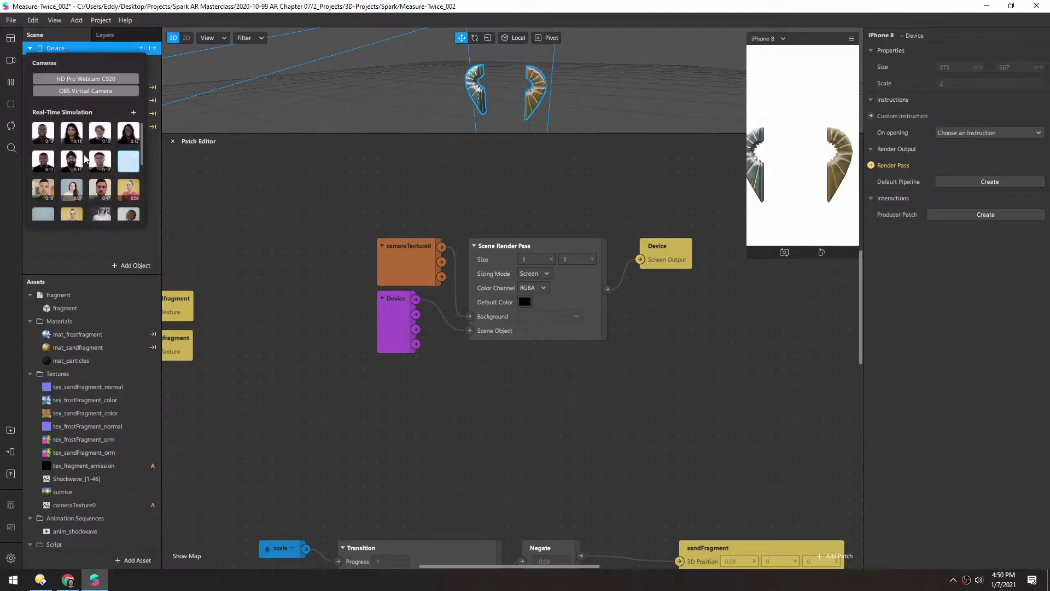
scroll(86, 159, "down", 2)
left_click(97, 176)
- Move the Device Screen Output patch farther from the Scene Render Pass to make room between them
left_click_drag(533, 386, 426, 358)
left_click_drag(539, 232, 645, 232)
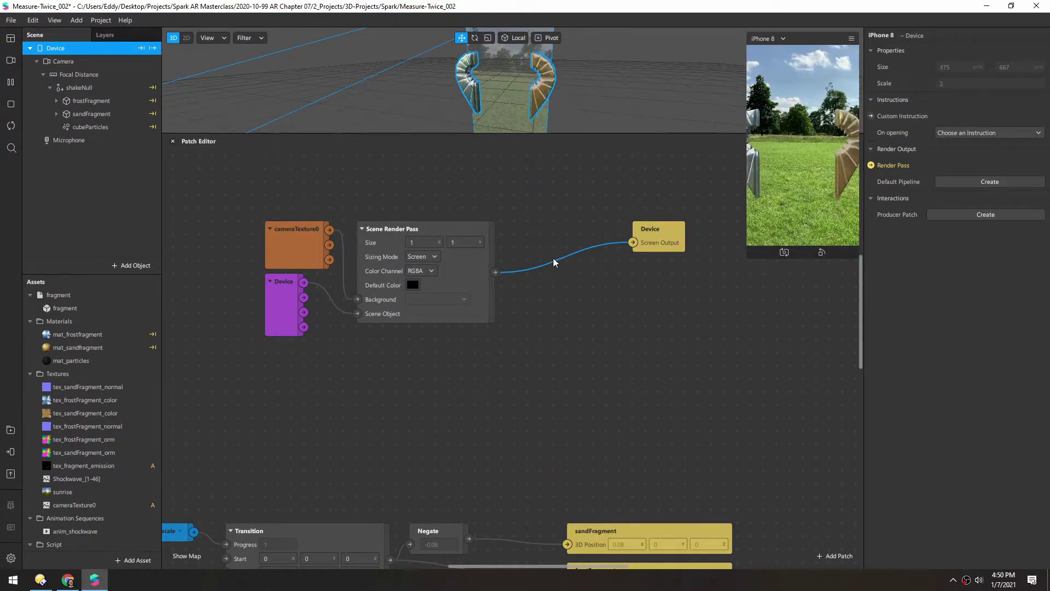
left_click_drag(601, 303, 531, 304)
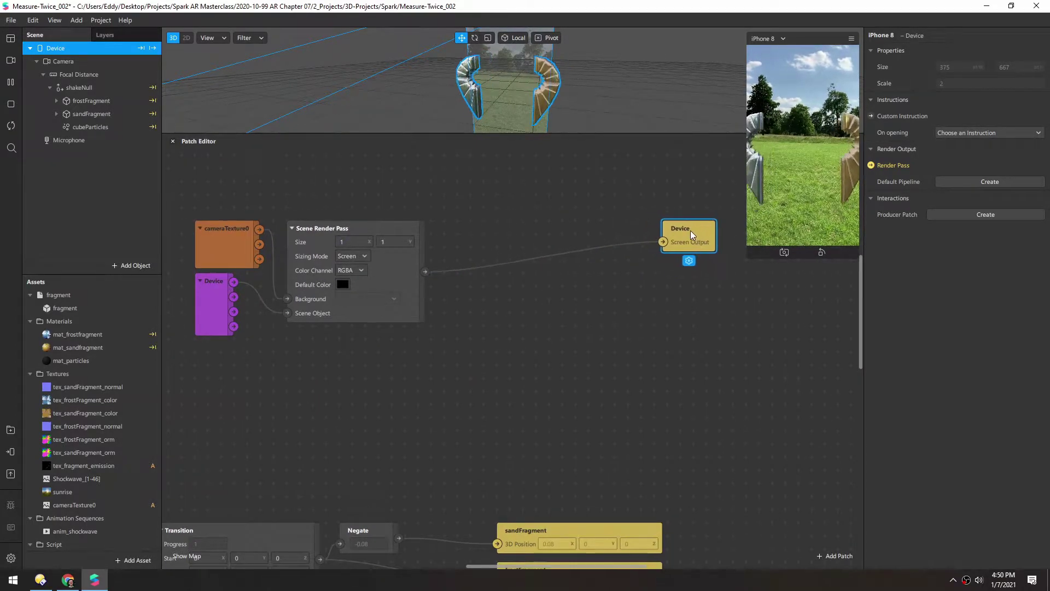
- Insert an Add patch between the Scene Render Pass and the Device Screen Output, with its Second Value set to 0.8
left_click_drag(426, 271, 509, 307)
type("add")
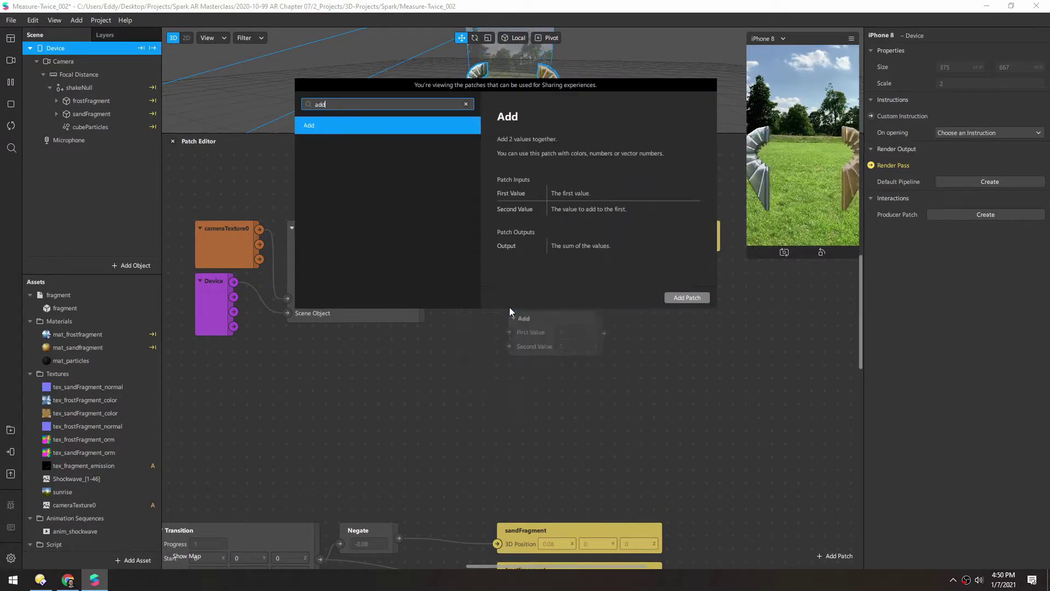
key("Return")
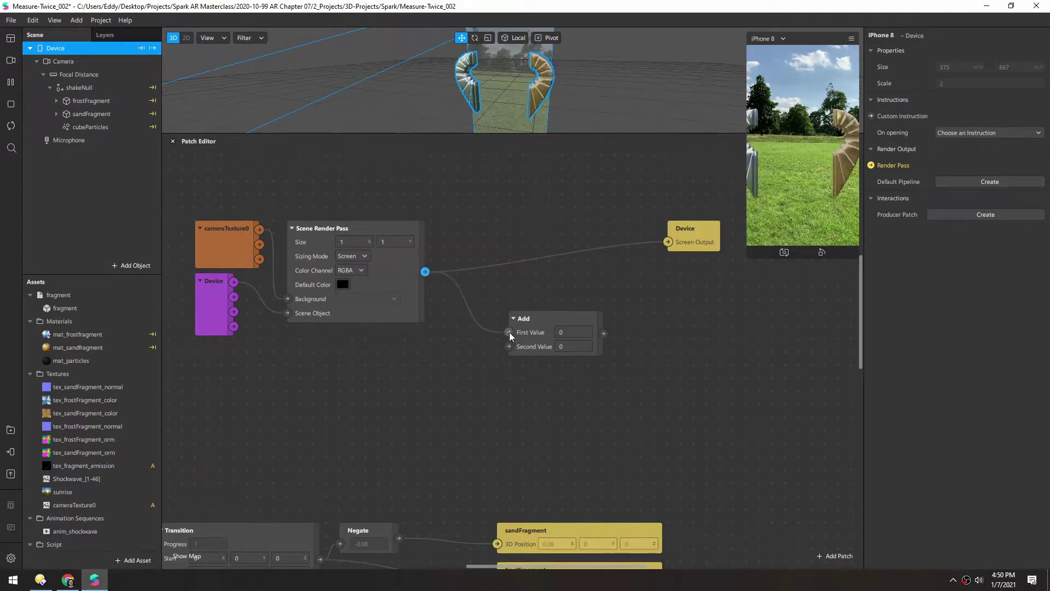
left_click(579, 344)
type(".6")
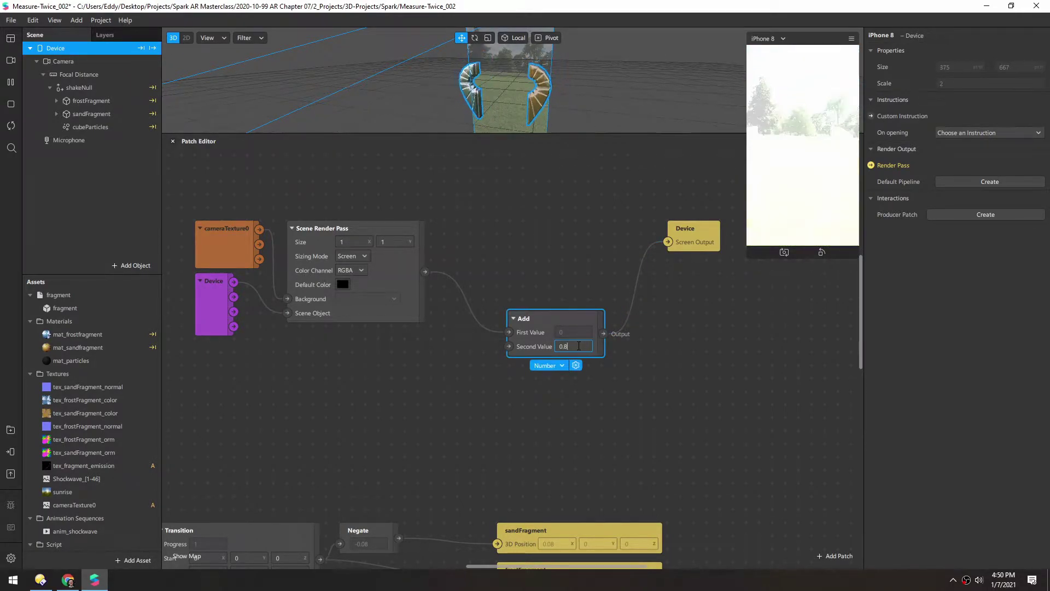
- Vary the Add patch's Second Value down to -0.6 and back up to -0.1 to test darker output
key("Down")
key("Down")
key("Down")
key("Down")
key("Down")
key("Down")
key("Down")
key("Down")
key("Down")
key("Down")
key("Down")
key("Down")
key("Down")
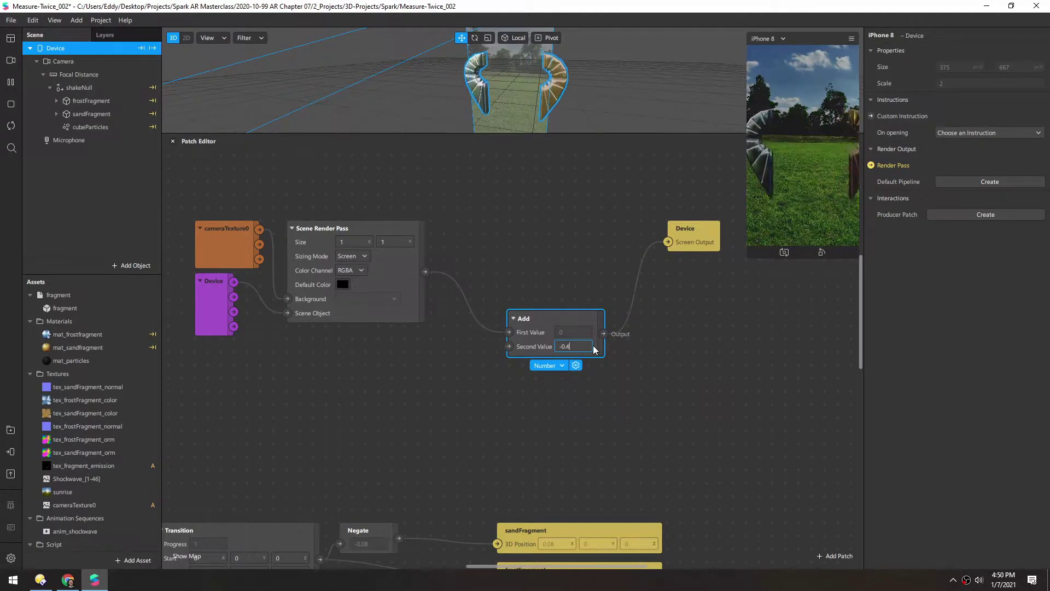
key("Up")
key("Up")
key("Up")
key("Up")
key("Up")
key("Up")
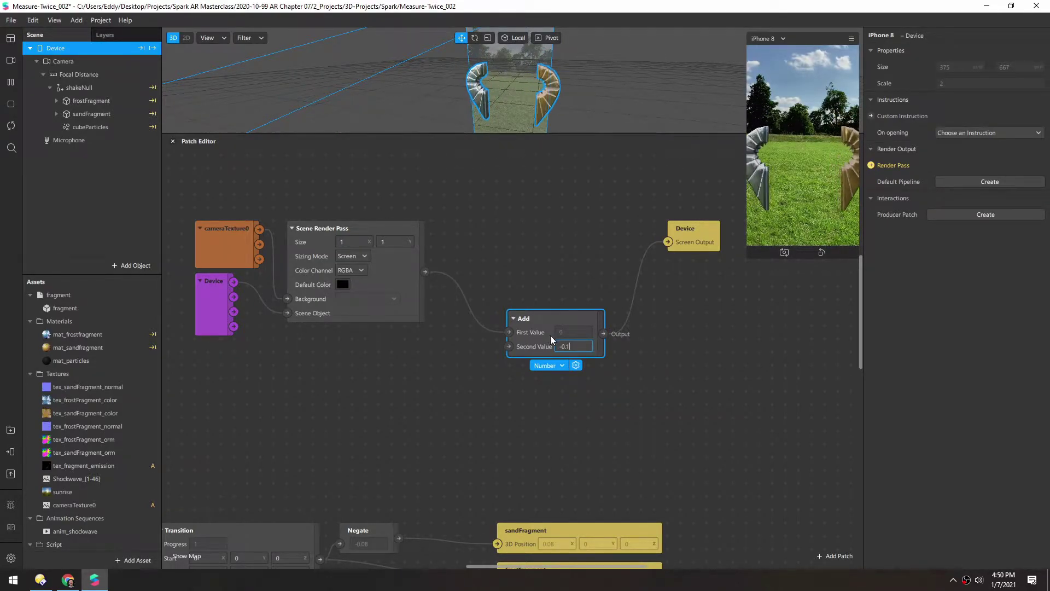
- Connect the Scene Render Pass directly to the Device's Screen Output and delete the Add patch
left_click_drag(425, 272, 668, 241)
key("Delete")
scroll(472, 252, "down", 2)
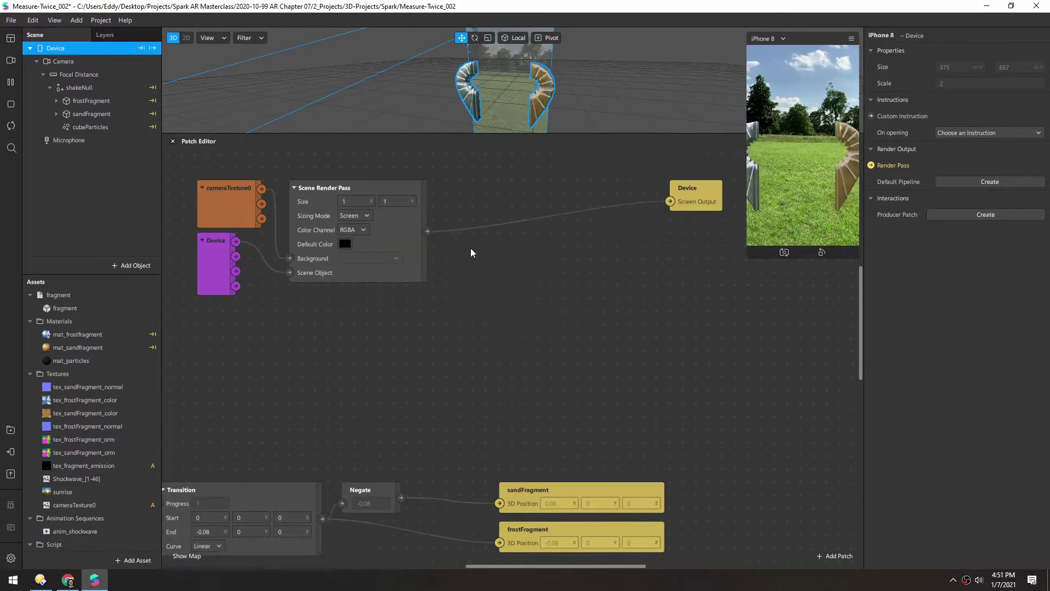
- Find the Texture Distortion patch asset in the AR Library with the search "disto", import it, and close the library
left_click(9, 433)
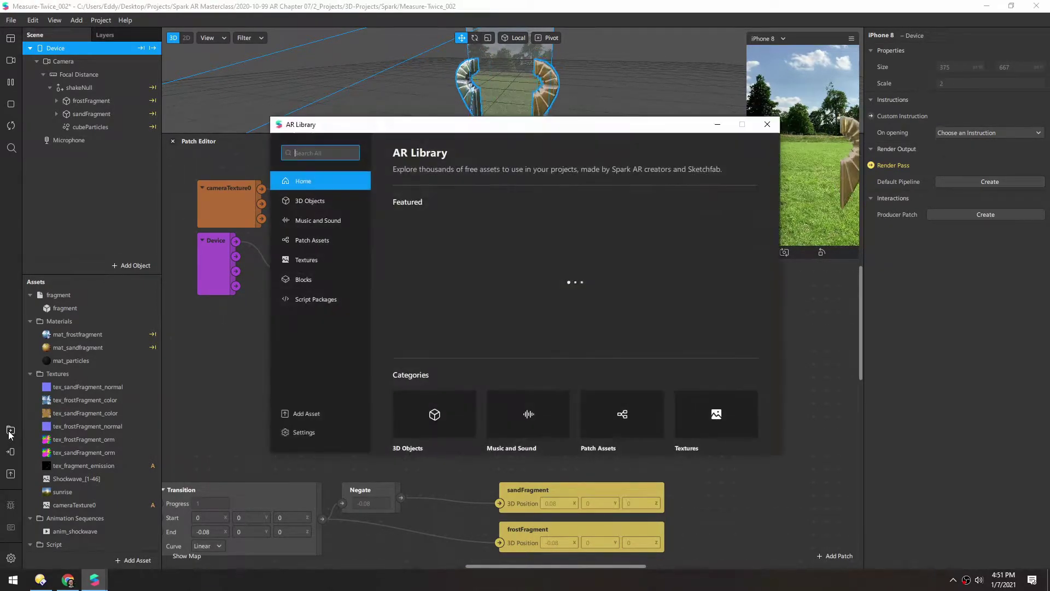
type("disto")
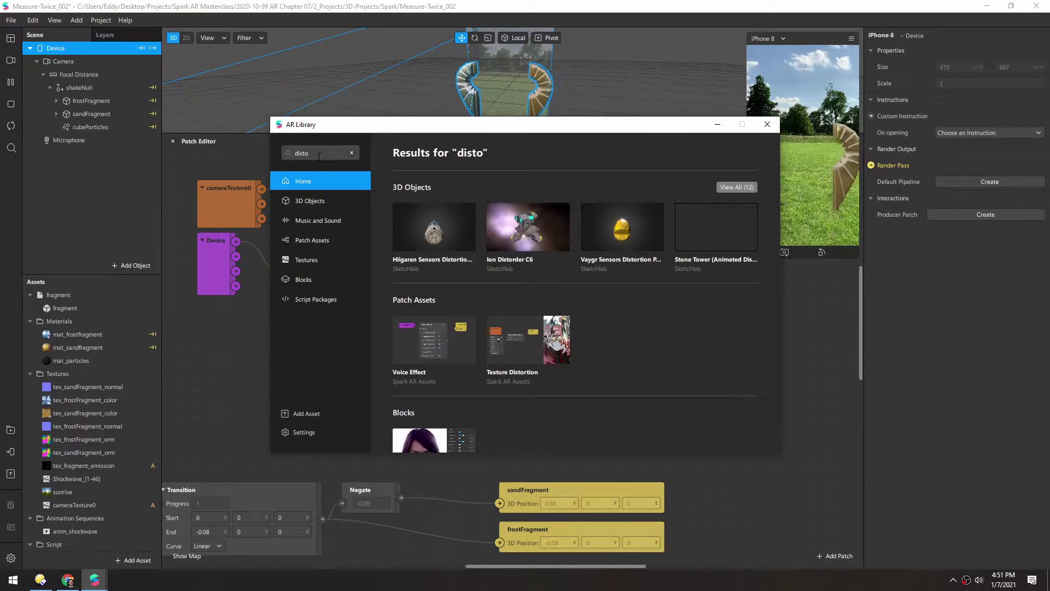
left_click(532, 350)
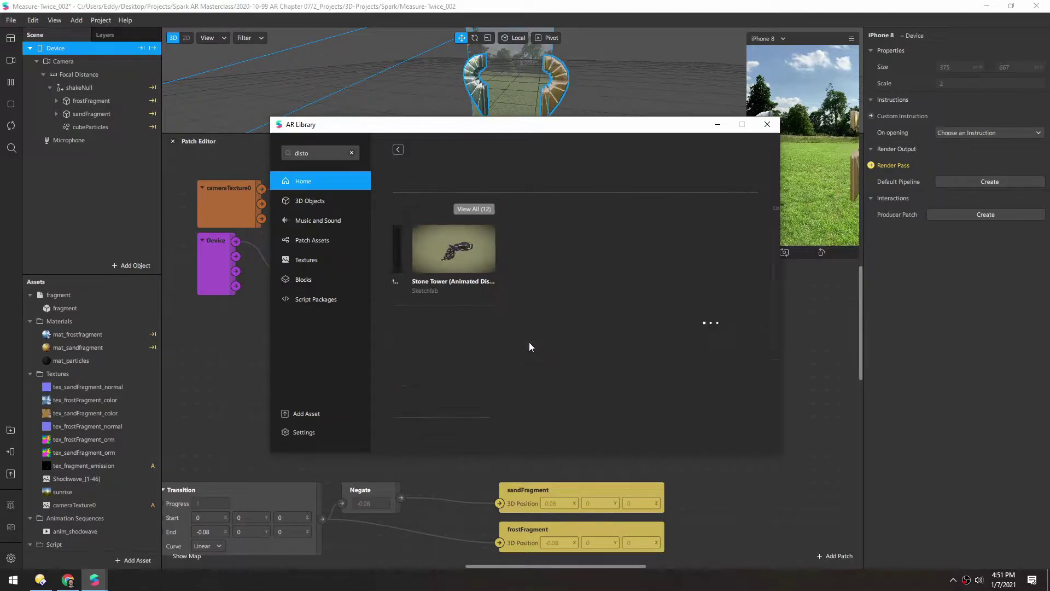
left_click(723, 175)
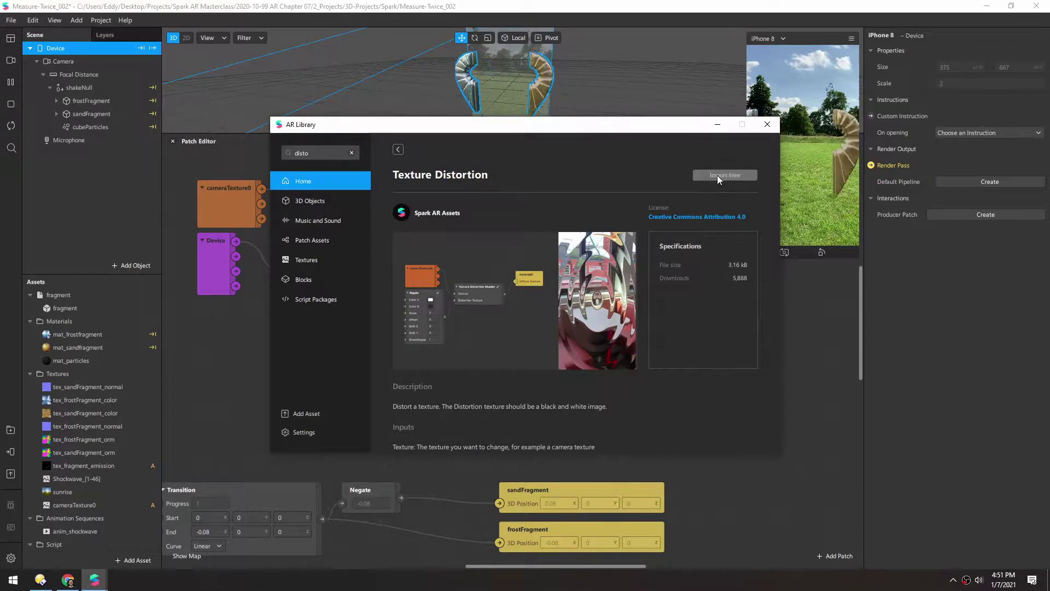
left_click(769, 126)
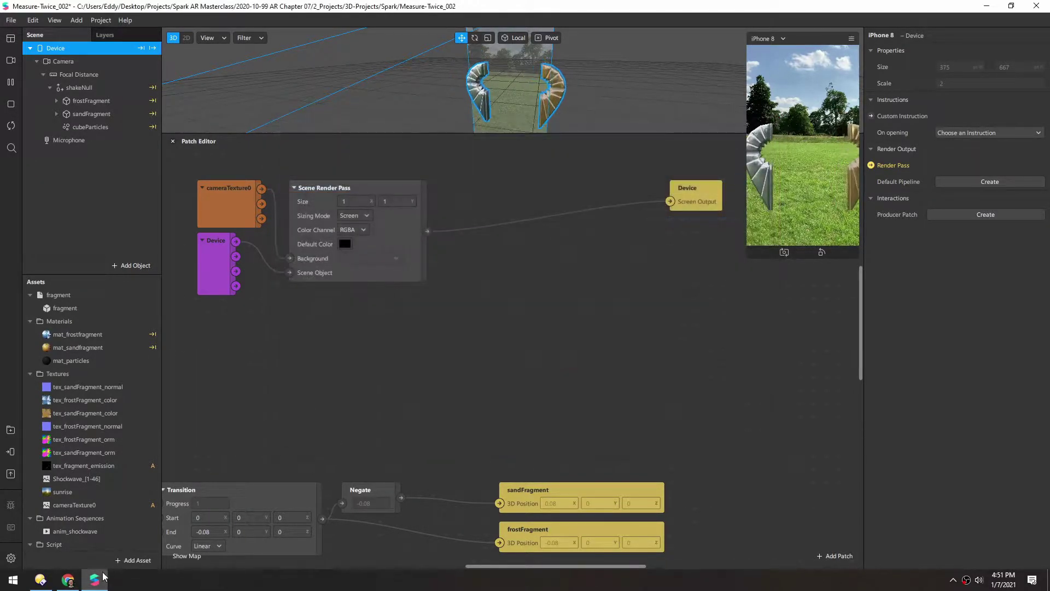
- Place the Texture Distortion Shader in the graph and wire it between the Scene Render Pass and the Device's Screen Output
left_click_drag(67, 254, 55, 222)
left_click_drag(49, 533, 169, 457)
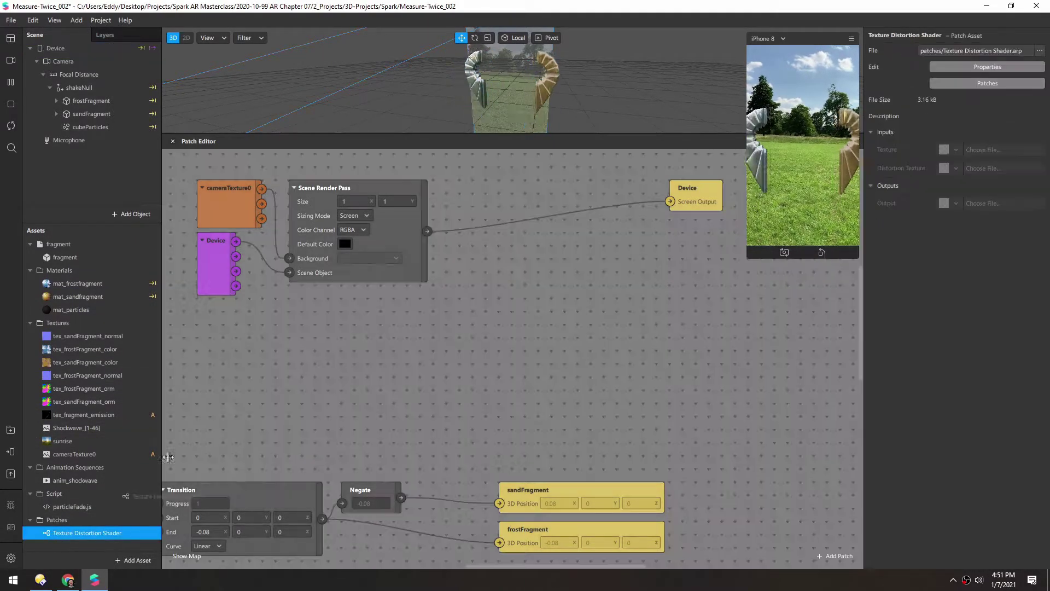
left_click_drag(376, 344, 544, 268)
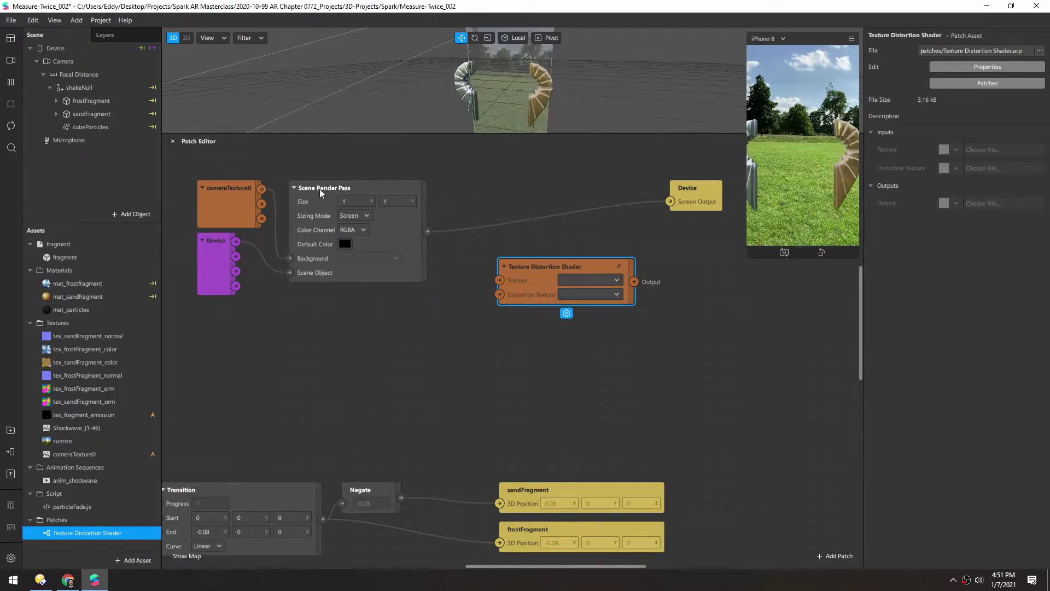
left_click_drag(428, 230, 500, 280)
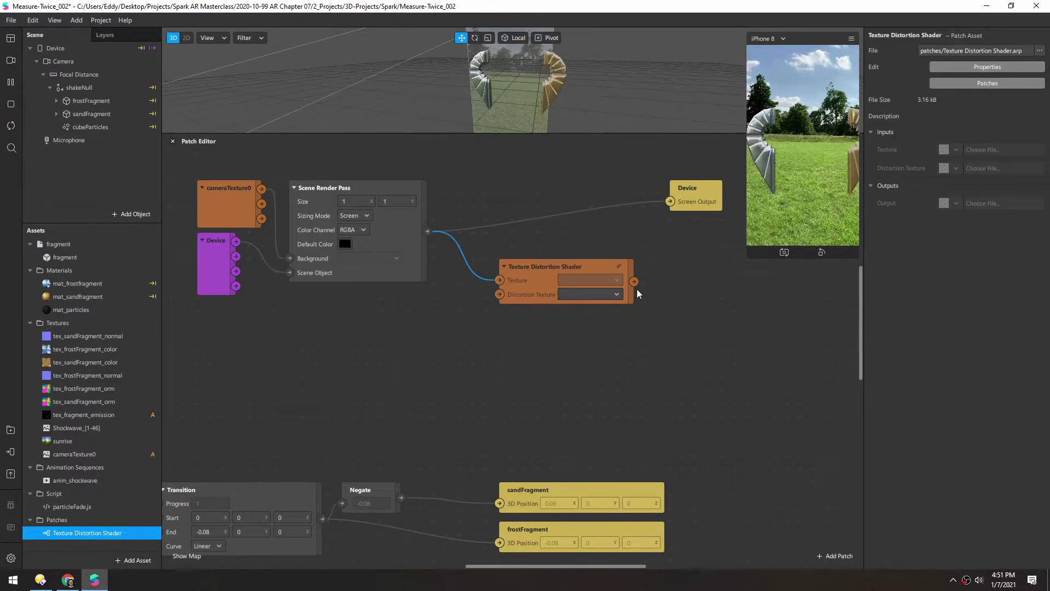
left_click_drag(634, 281, 670, 201)
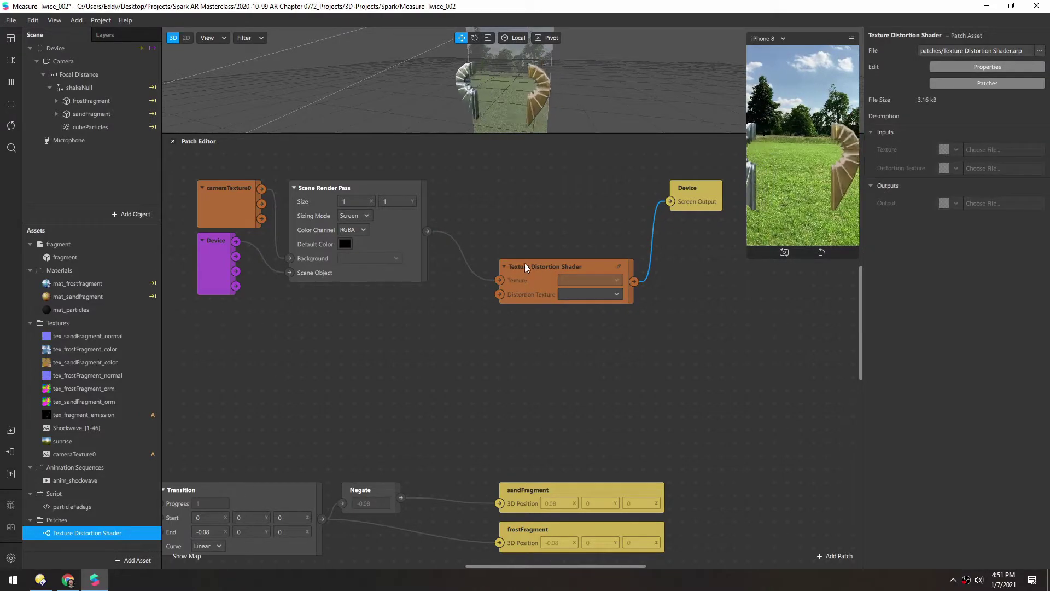
- Feed the anim_shockwave sequence into the shader's Distortion Texture and enlarge the device preview
middle_click_drag(357, 348, 374, 333)
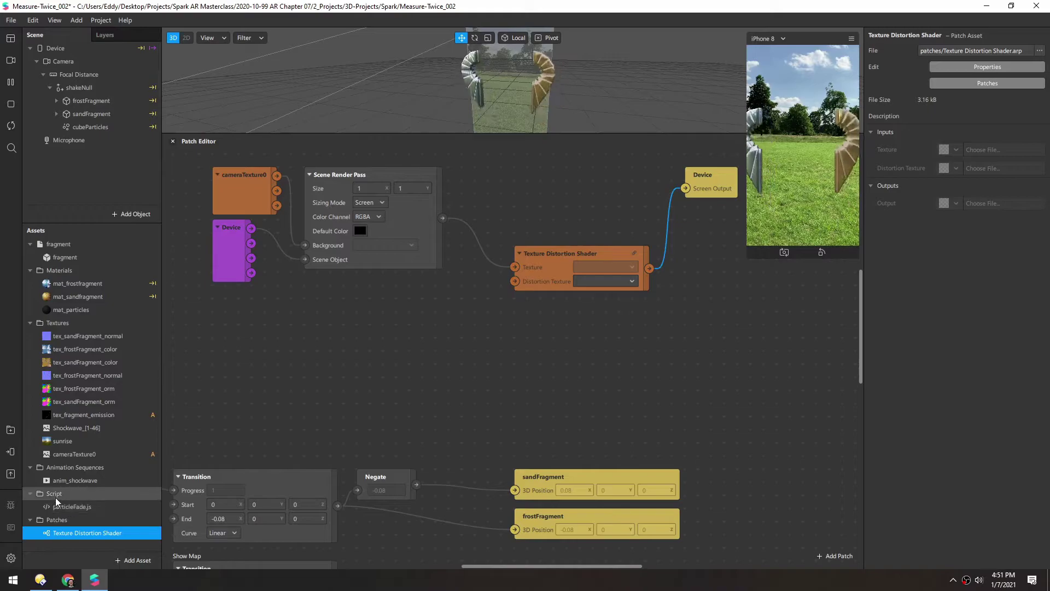
left_click_drag(64, 484, 515, 281)
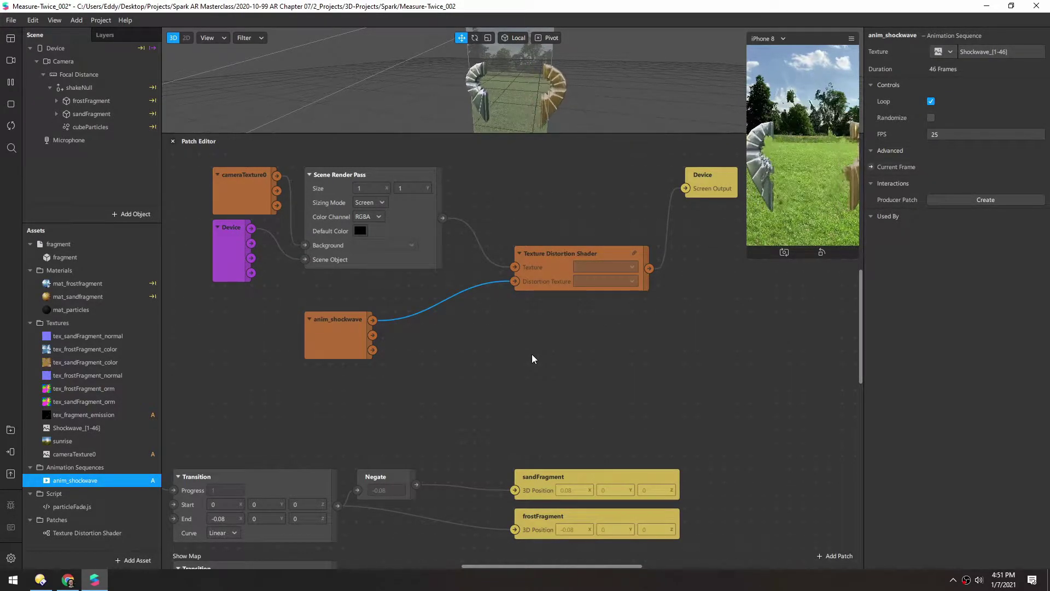
left_click_drag(745, 273, 619, 273)
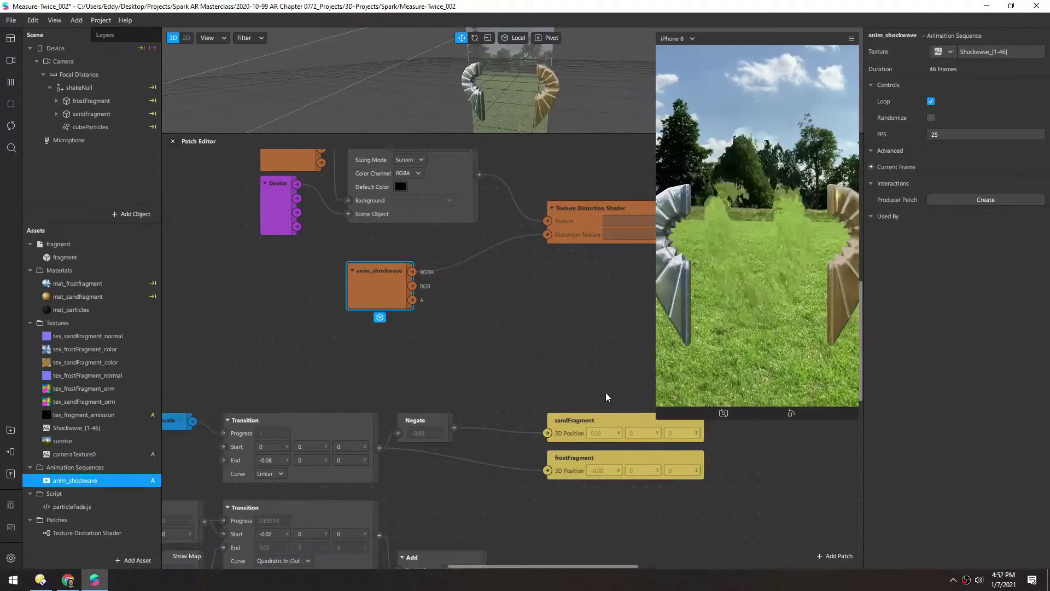
- Insert a Texture Transform patch between anim_shockwave's RGBA output and the shader's Distortion Texture input
left_click_drag(325, 304, 375, 299)
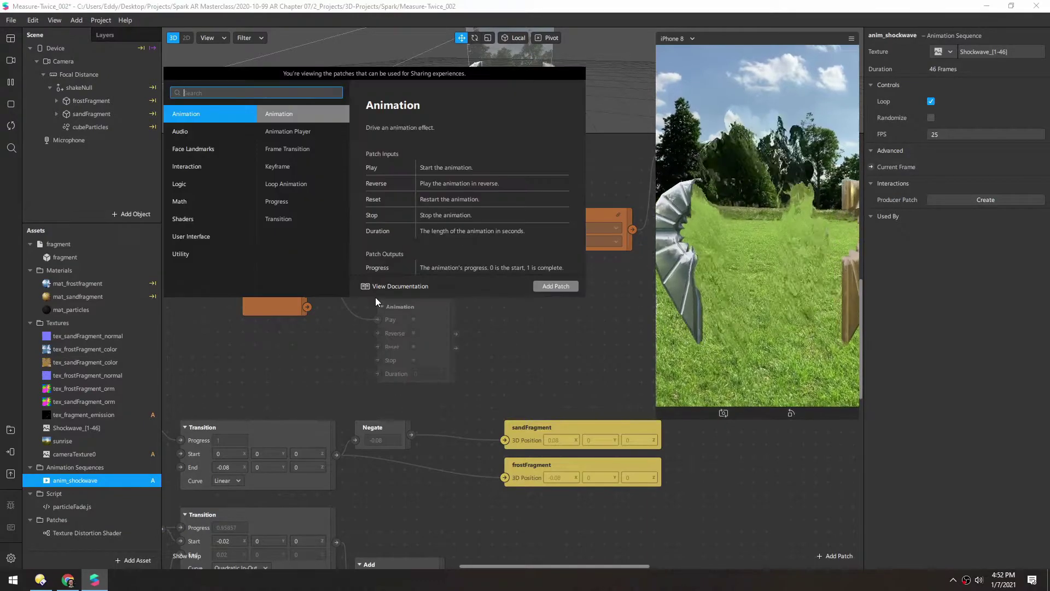
type("tran")
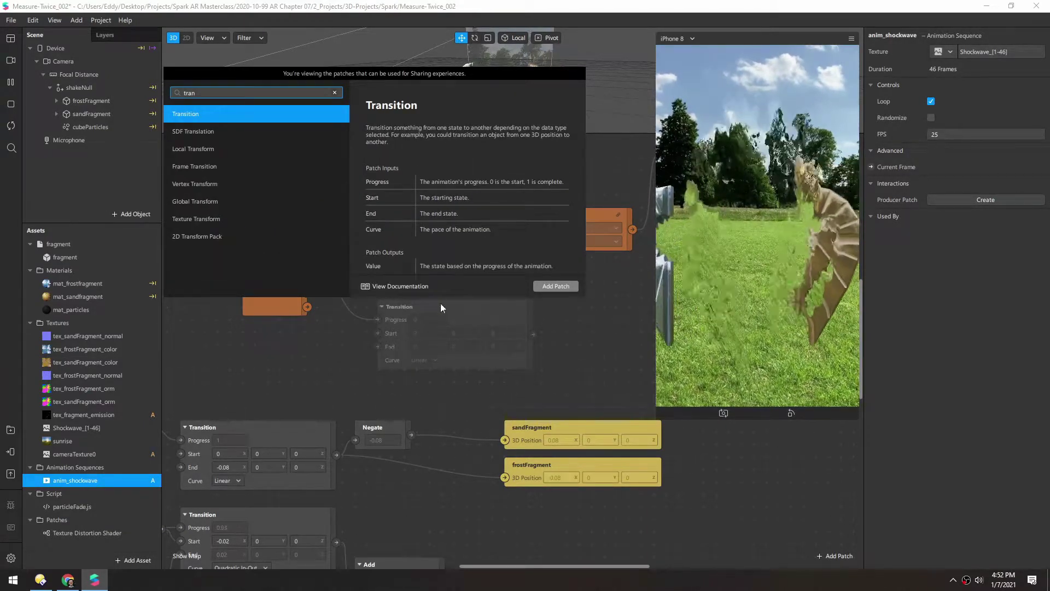
left_click(180, 215)
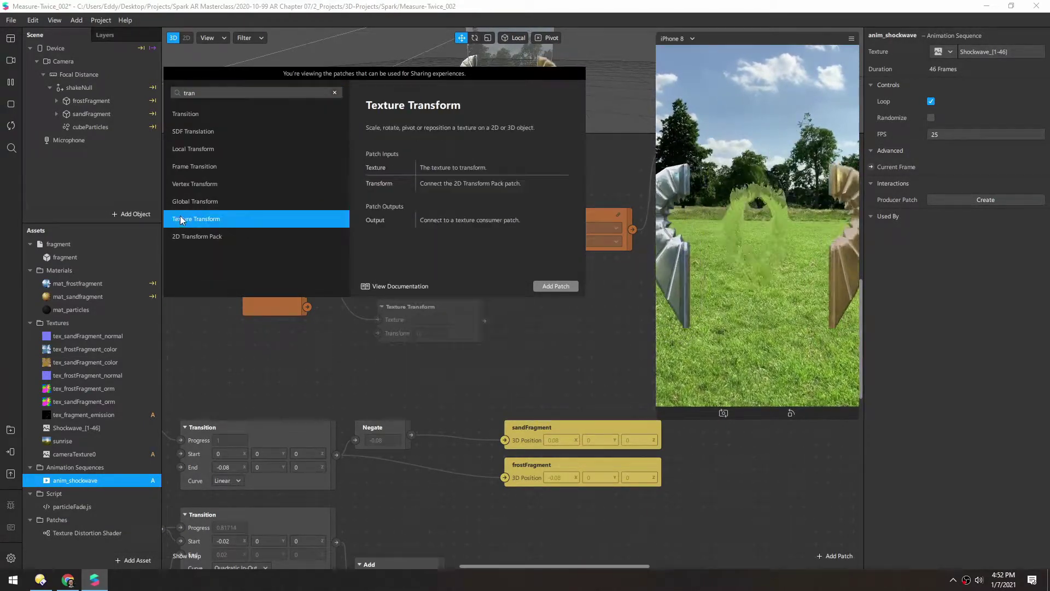
left_click(541, 286)
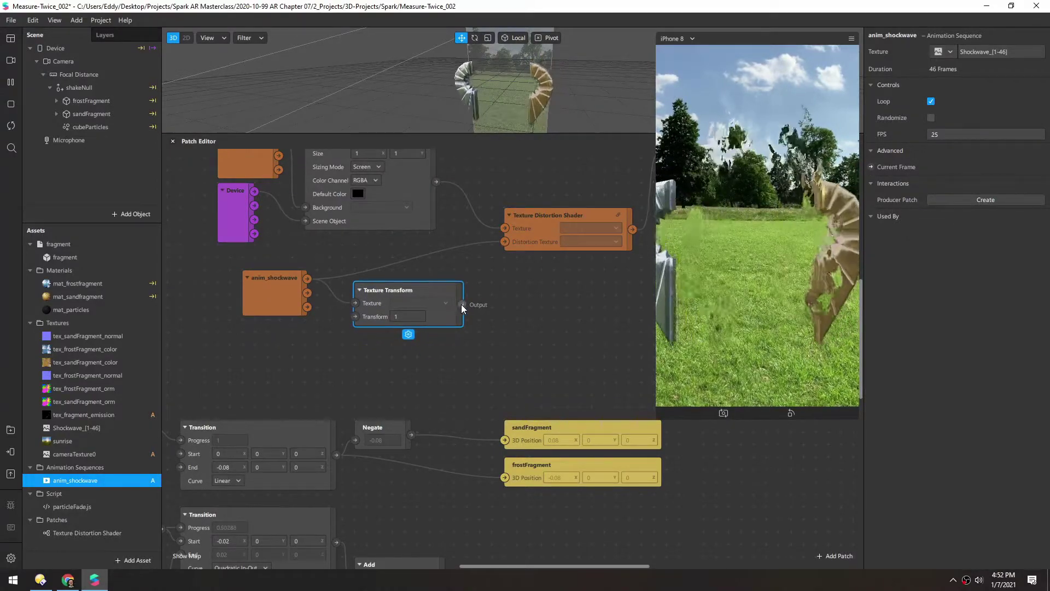
left_click_drag(463, 305, 505, 242)
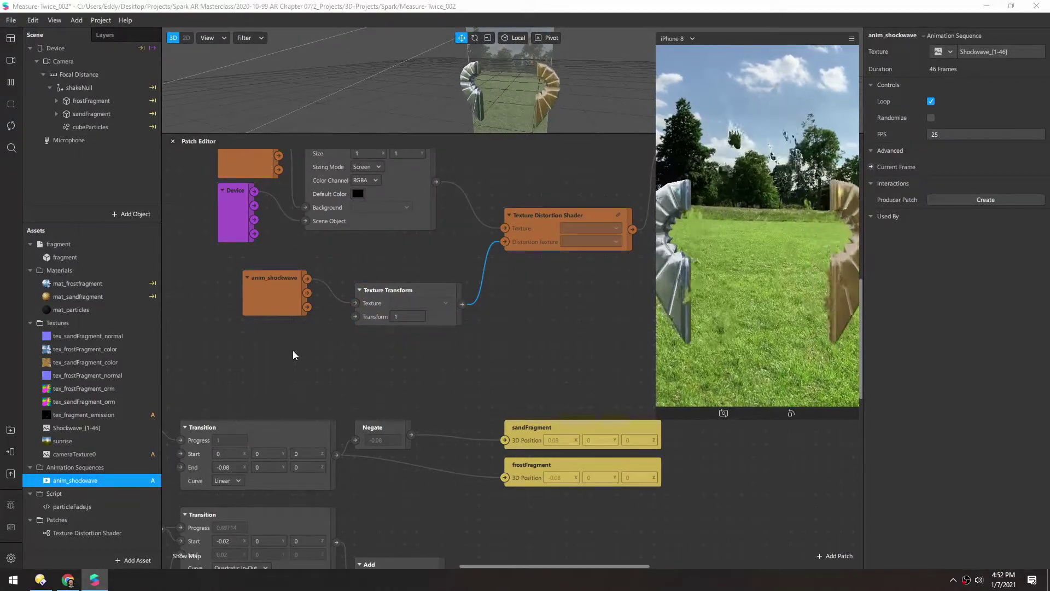
- Add a 2D Transform Pack below anim_shockwave, tidy the neighbouring patches, and connect it to the Texture Transform's Transform input
right_click(274, 349)
type("2")
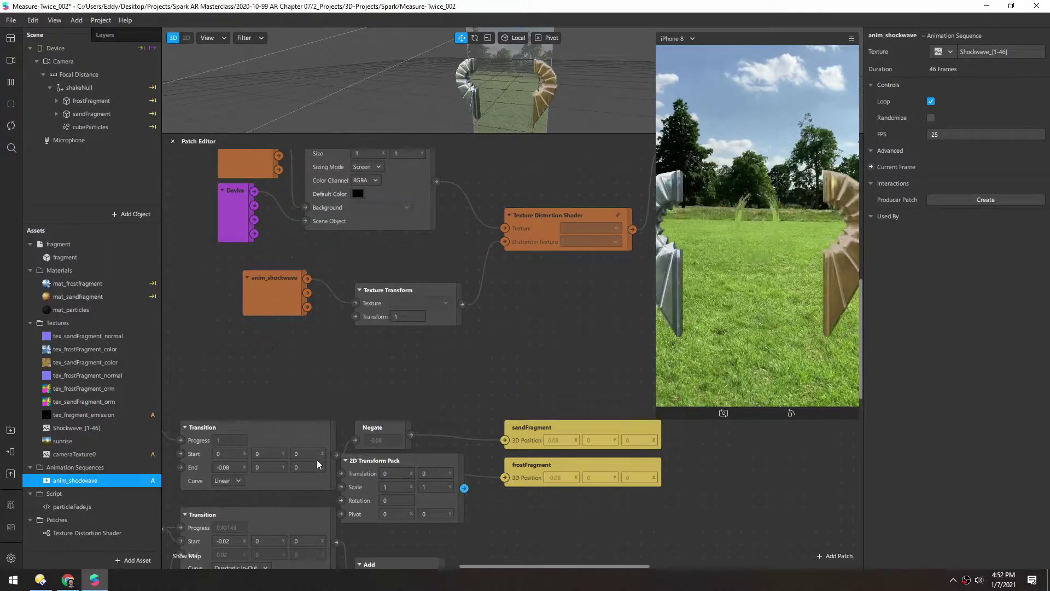
left_click_drag(361, 462, 268, 327)
left_click_drag(375, 294, 389, 269)
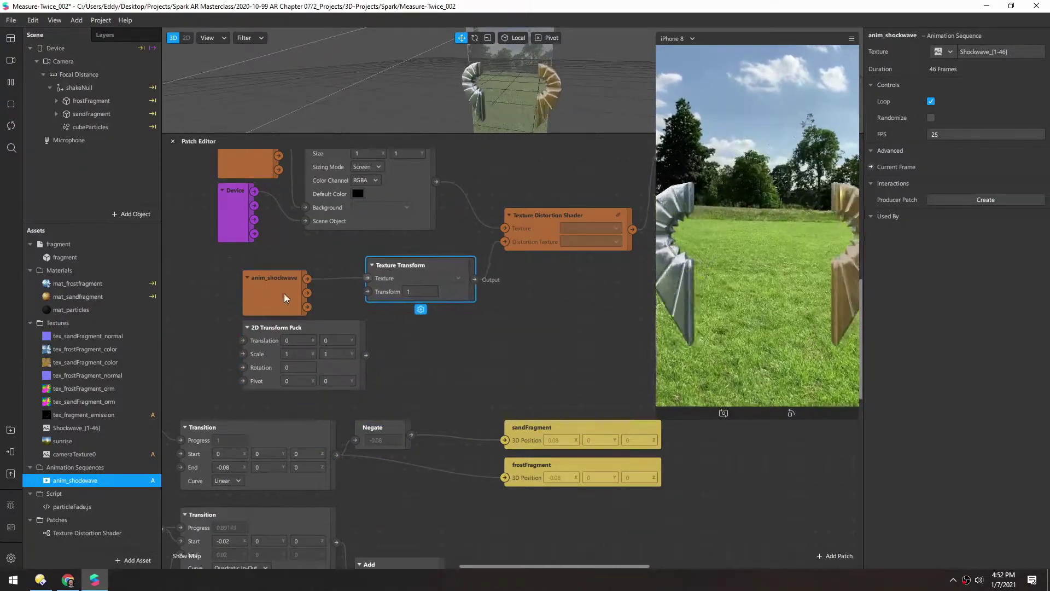
left_click_drag(284, 293, 259, 281)
left_click_drag(362, 365, 367, 292)
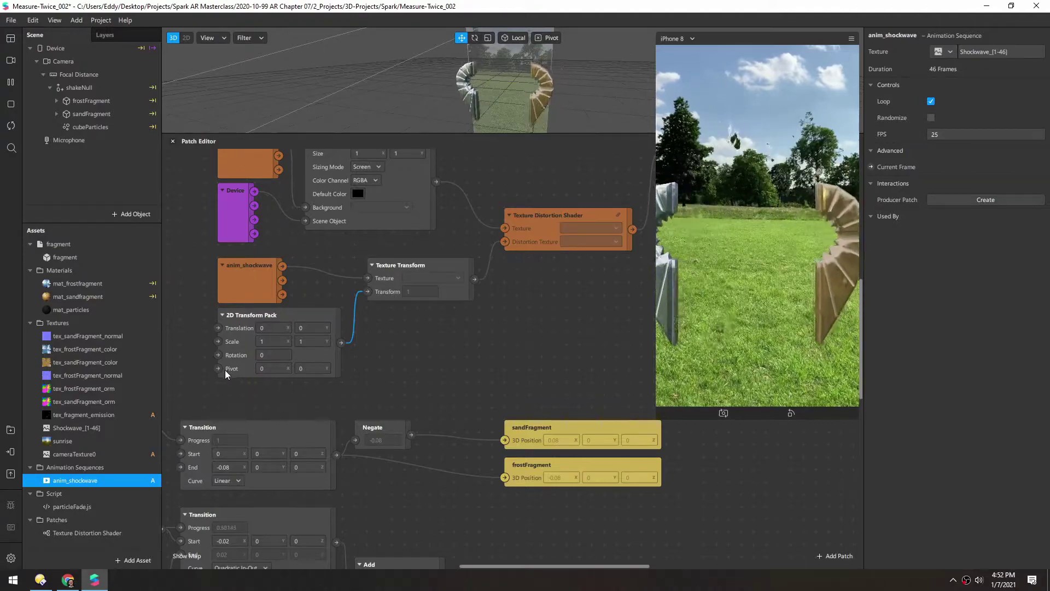
- Set both Pivot values of the 2D Transform Pack to 0.5
left_click(254, 369)
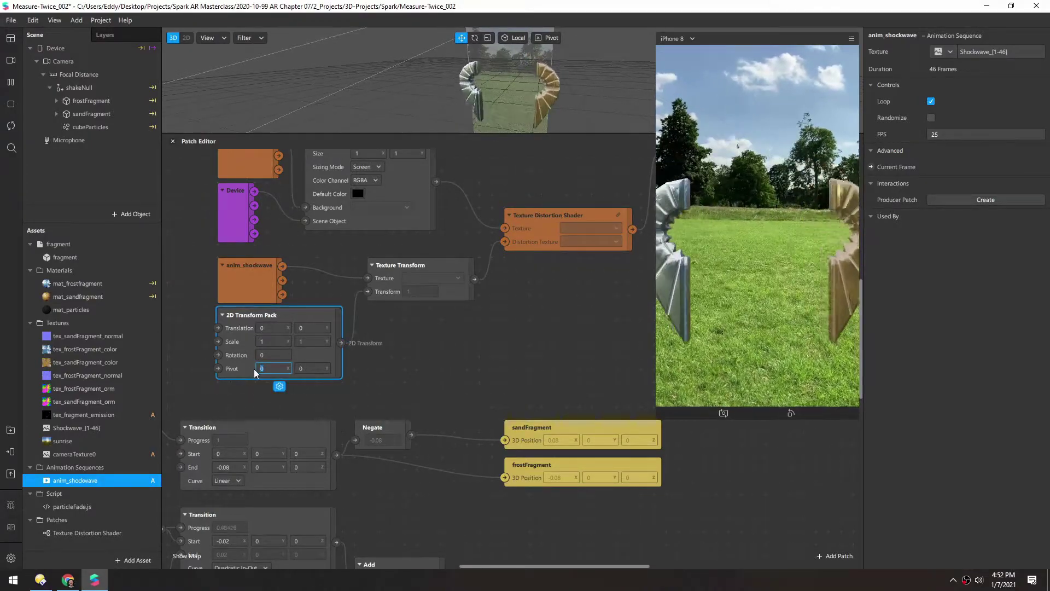
type("0.5")
left_click(298, 368)
type("0.5")
left_click(416, 336)
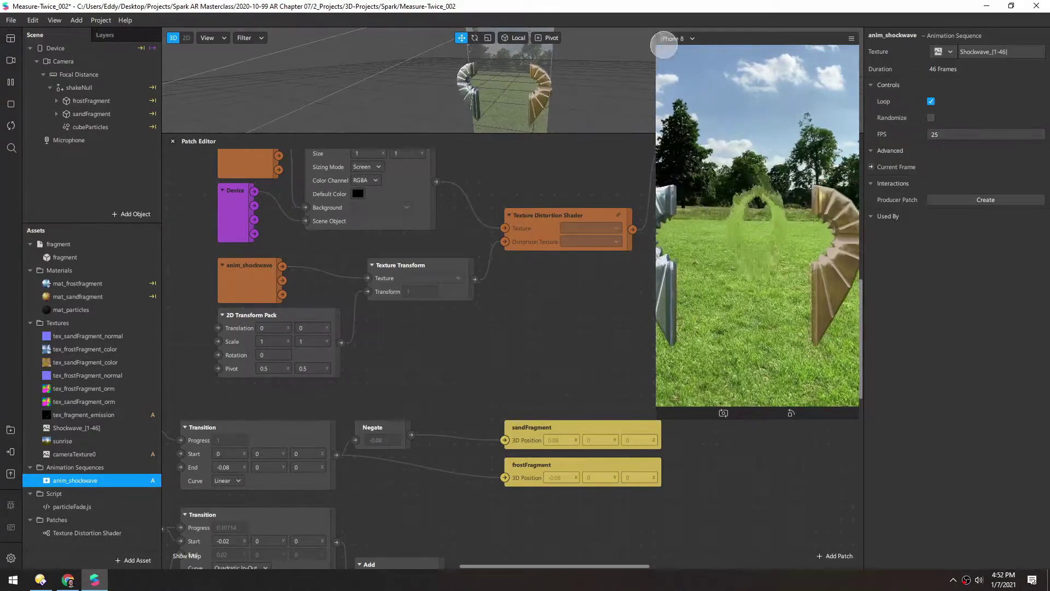
- Set the 2D Transform Pack's Scale to 2.5 in X and 1.5 in Y
left_click(271, 341)
key("BackSpace")
type("2")
key("Return")
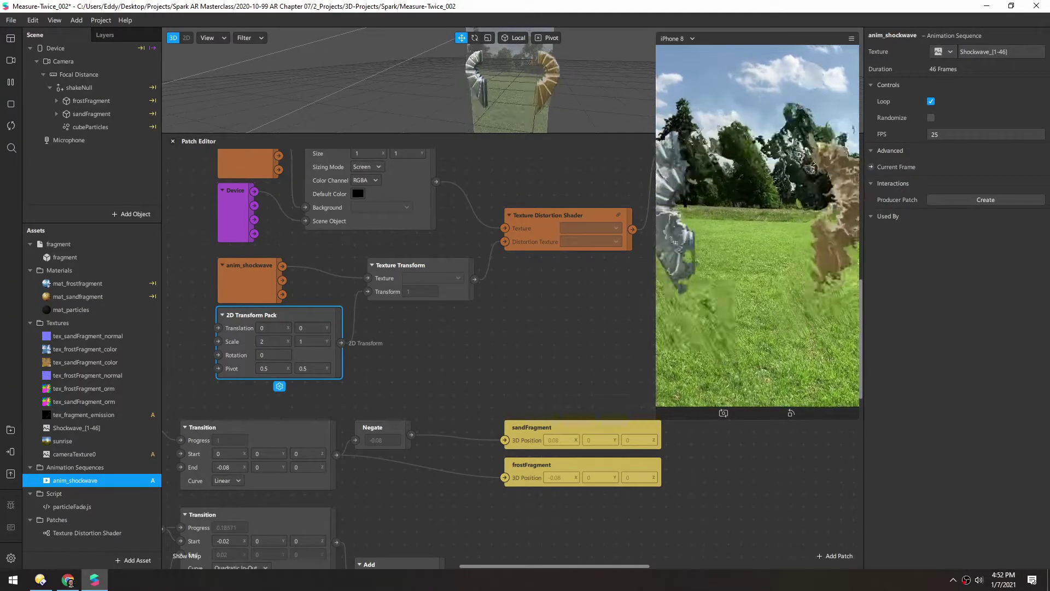
left_click(274, 341)
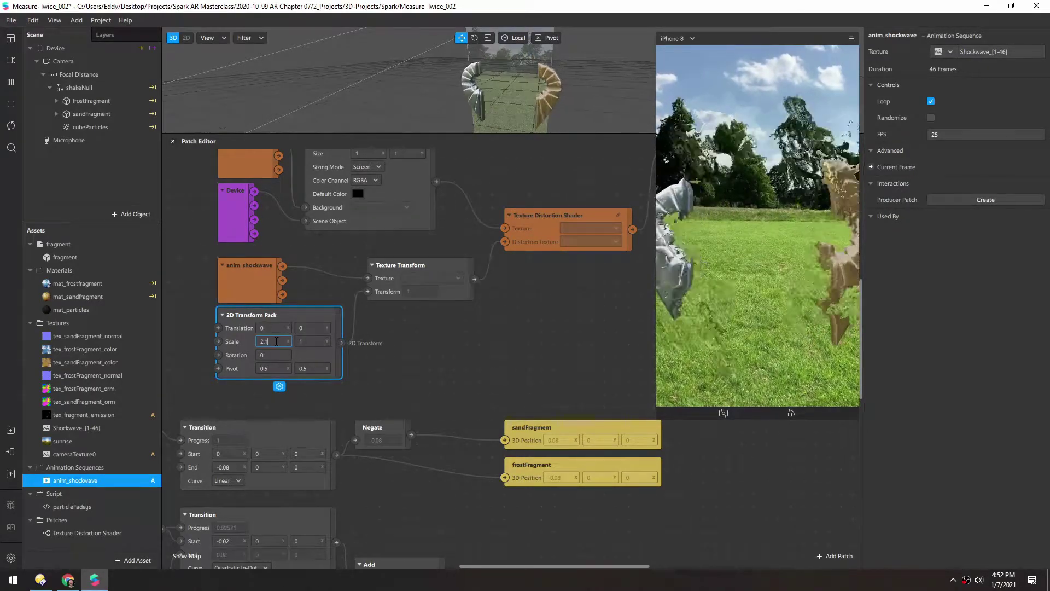
type("2.3")
left_click(310, 340)
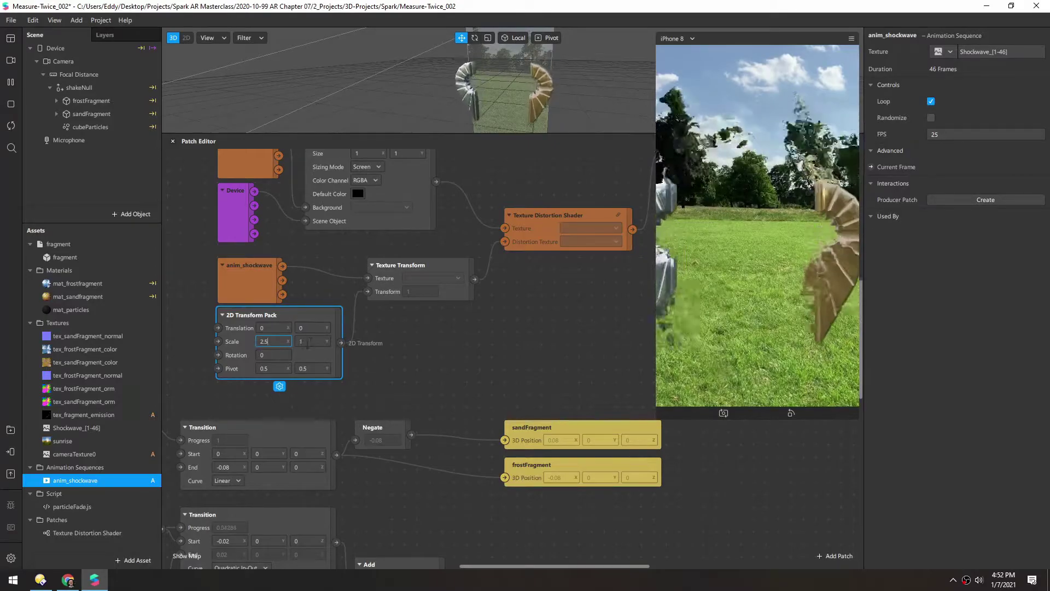
type("1.1")
key("BackSpace")
type("5")
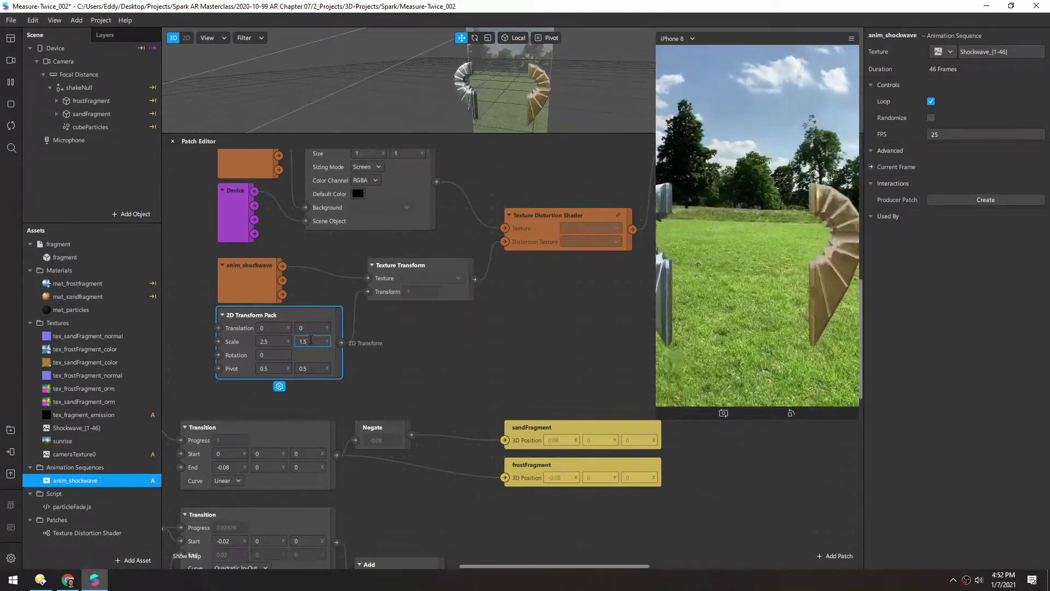
key("Return")
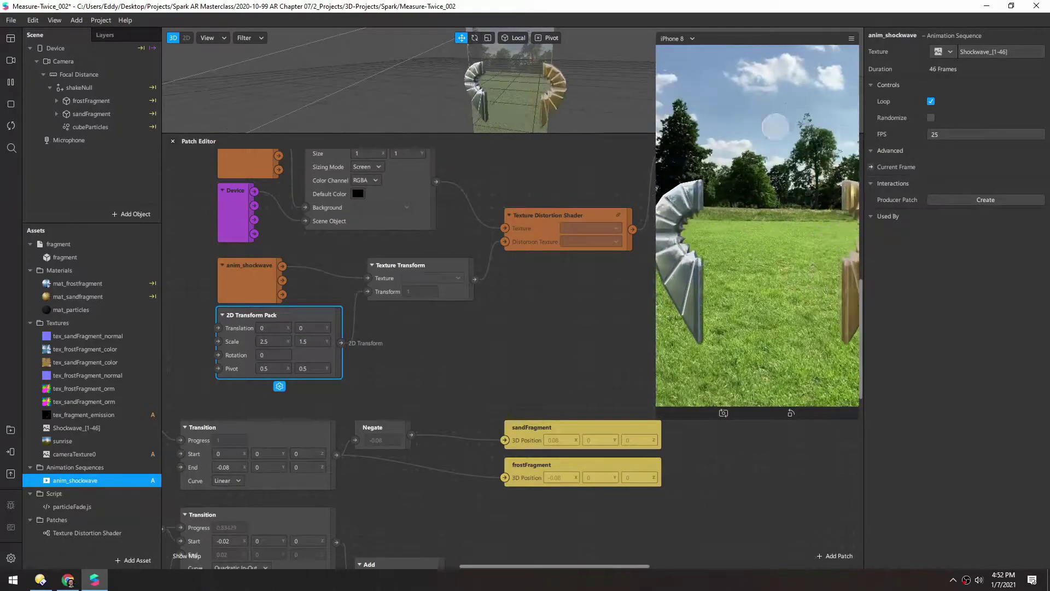
left_click(537, 340)
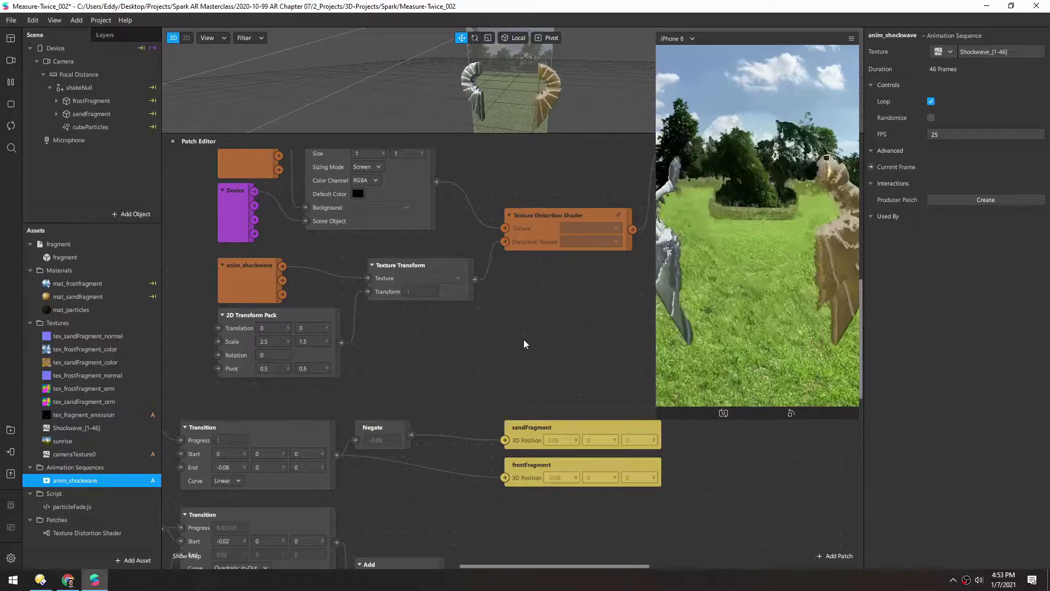
scroll(525, 328, "up", 2)
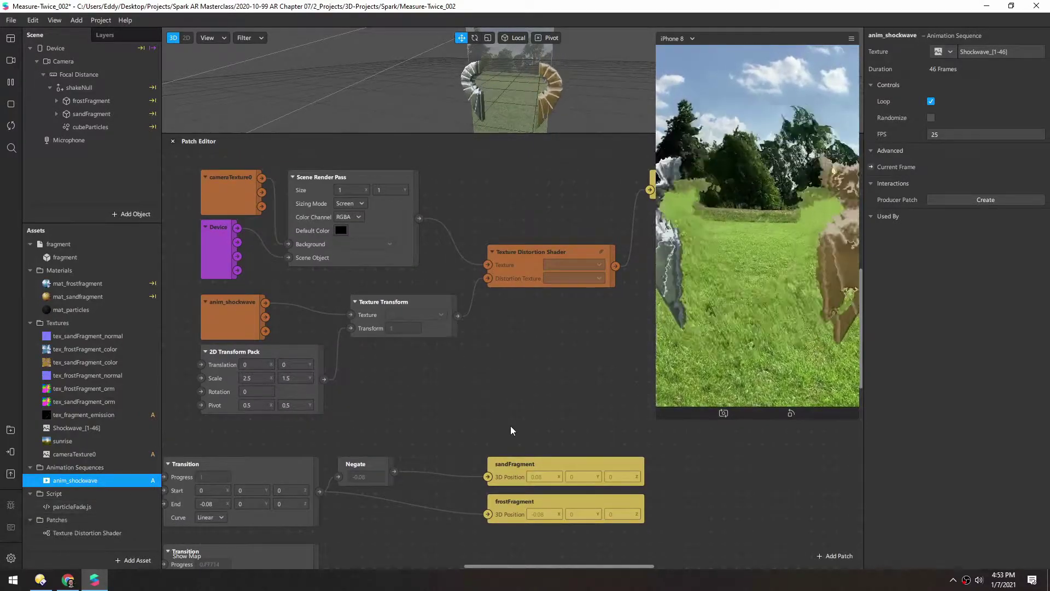
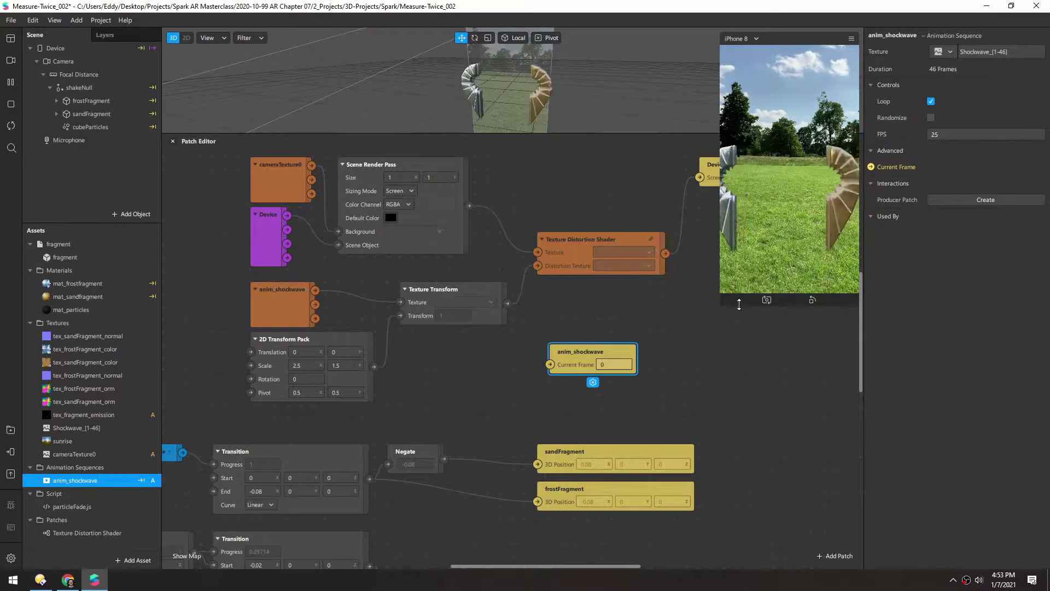
- Shrink the device preview and move the anim_shockwave Current Frame patch away from the shader patches to free space for its driving chain
left_click_drag(738, 305, 740, 250)
scroll(418, 375, "down", 2)
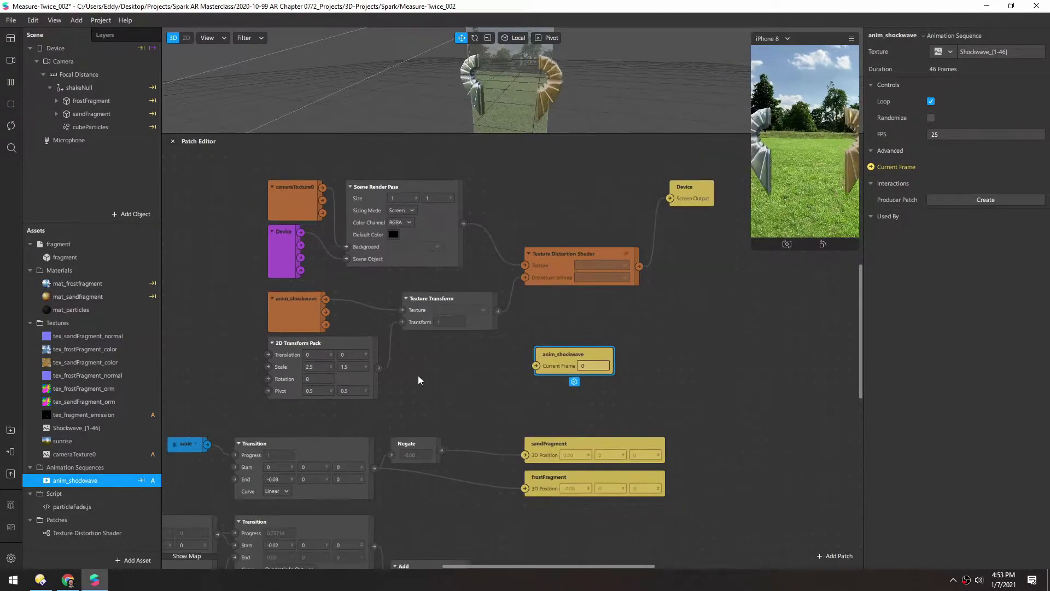
left_click_drag(527, 356, 633, 357)
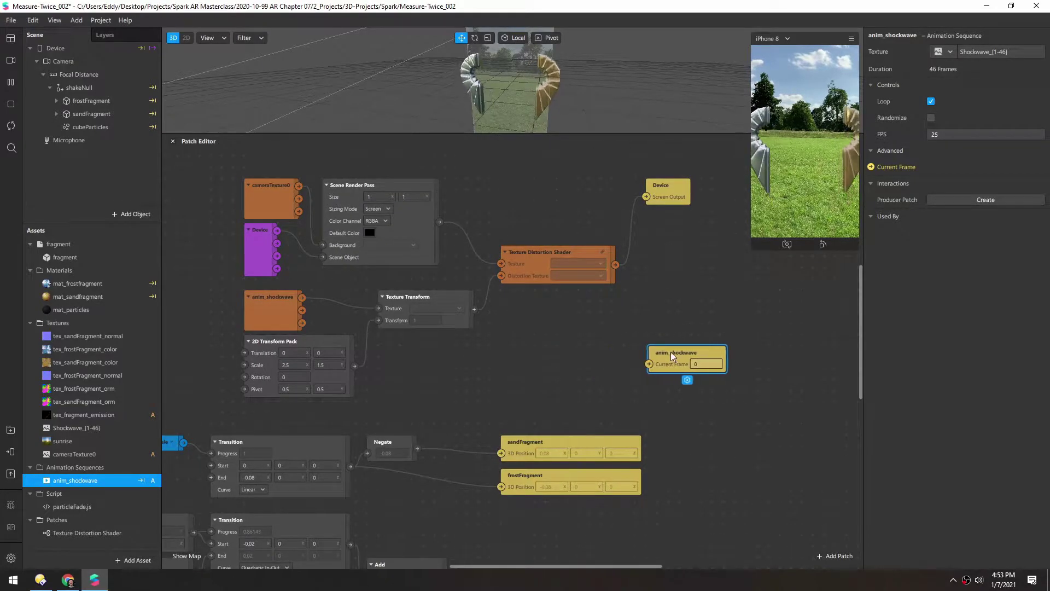
middle_click_drag(636, 347, 410, 383)
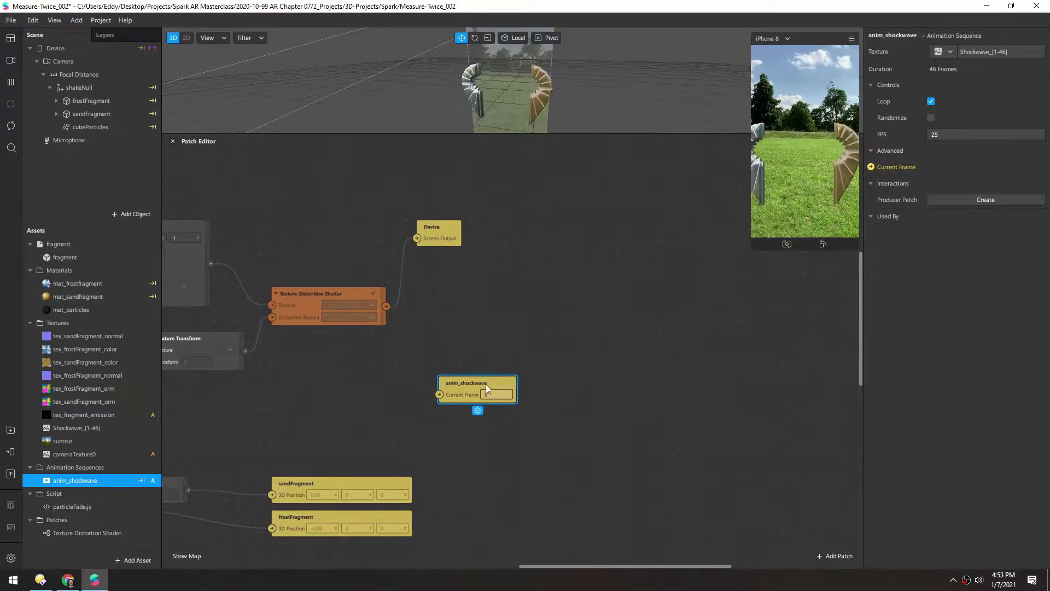
left_click_drag(472, 384, 579, 374)
- Add a Receiver patch below the Device output patch and set it to receive scale
right_click(412, 409)
type("rece")
key("Return")
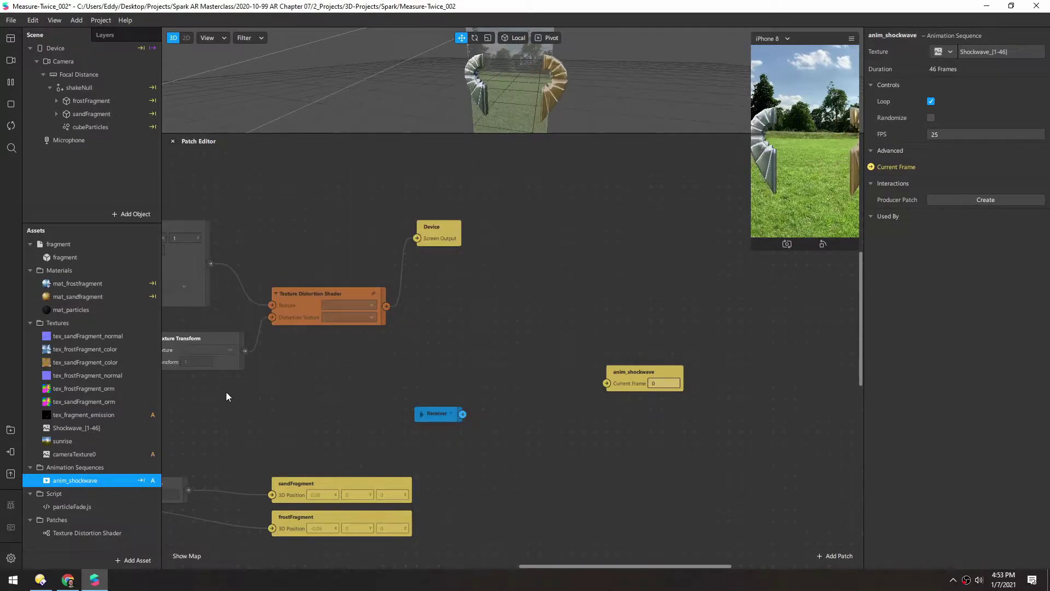
left_click(450, 412)
left_click(468, 439)
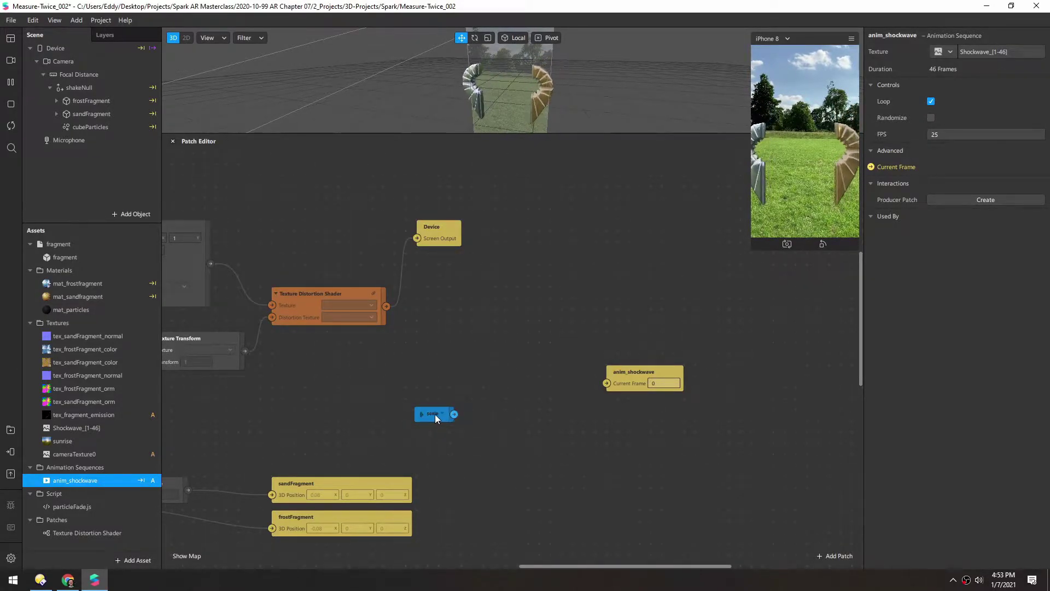
- Add a Less Than patch fed by the scale receiver, set its Second Input to 0.1, and tidy the patch spacing
right_click(428, 393)
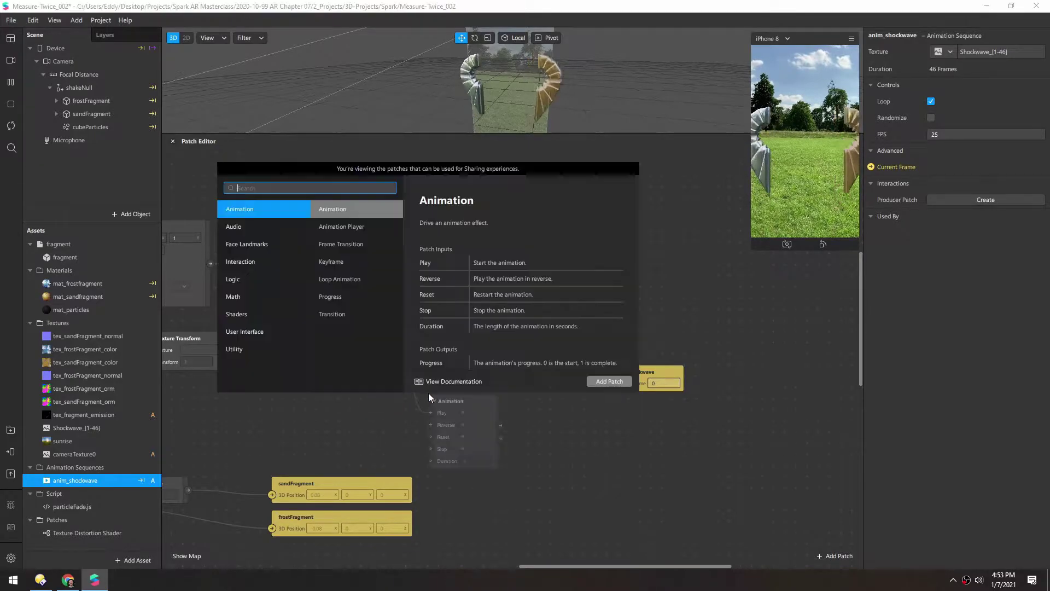
type("less")
key("Return")
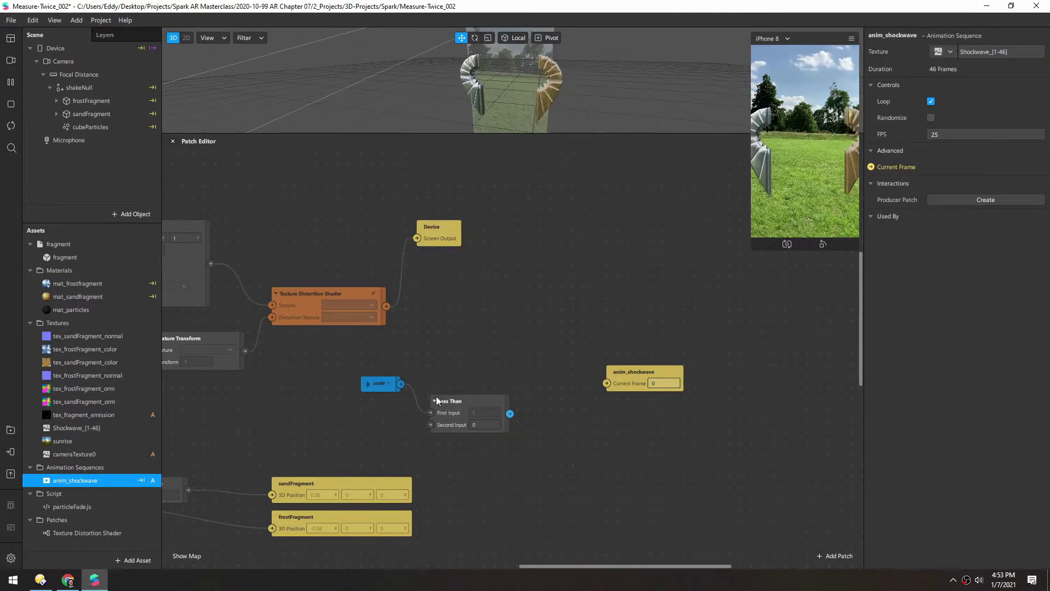
left_click(483, 425)
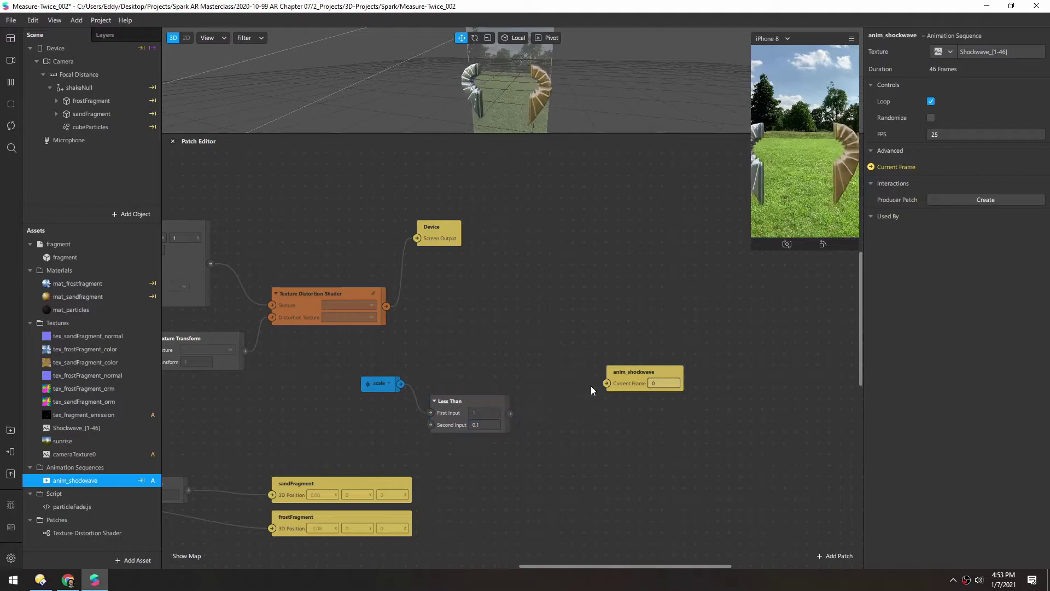
left_click_drag(655, 369, 689, 370)
left_click_drag(451, 404, 437, 386)
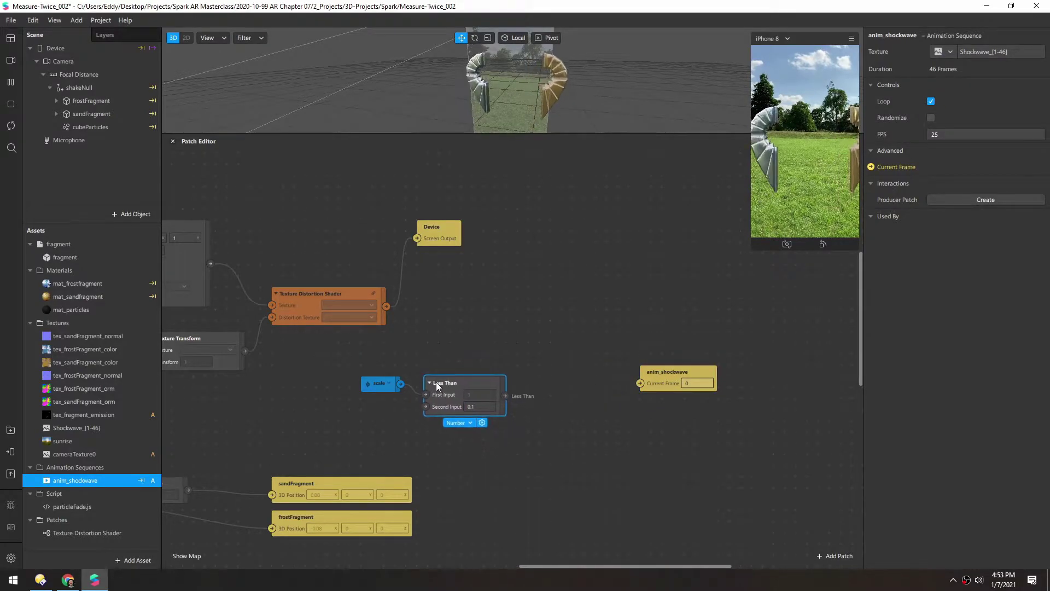
- Add a Pulse patch after Less Than and an Animation patch played by the pulse's Turned On output, arranging the chain in a row
right_click(563, 421)
type("ani")
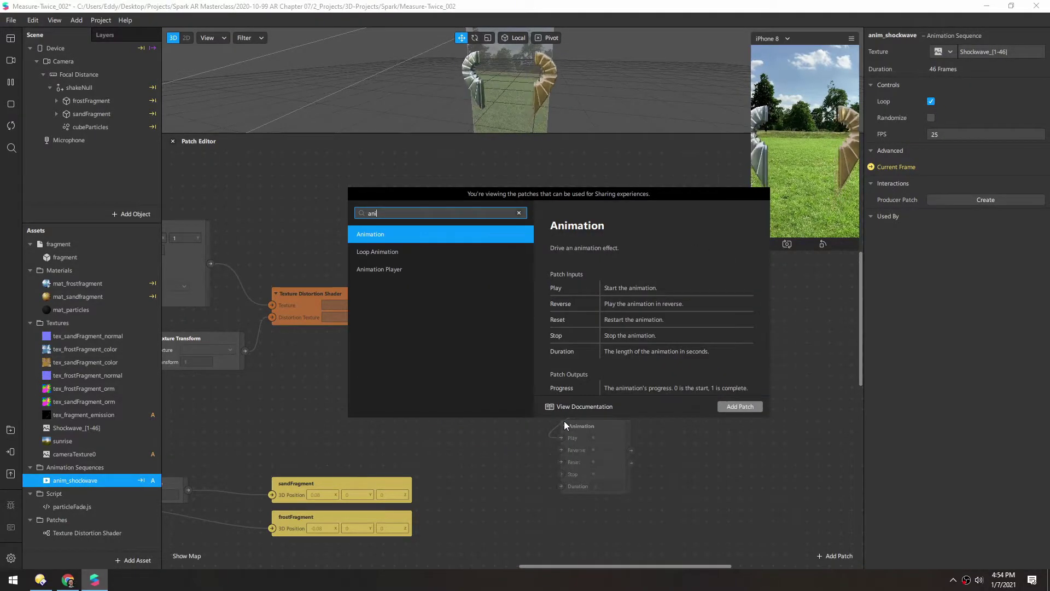
key("Return")
left_click(558, 385)
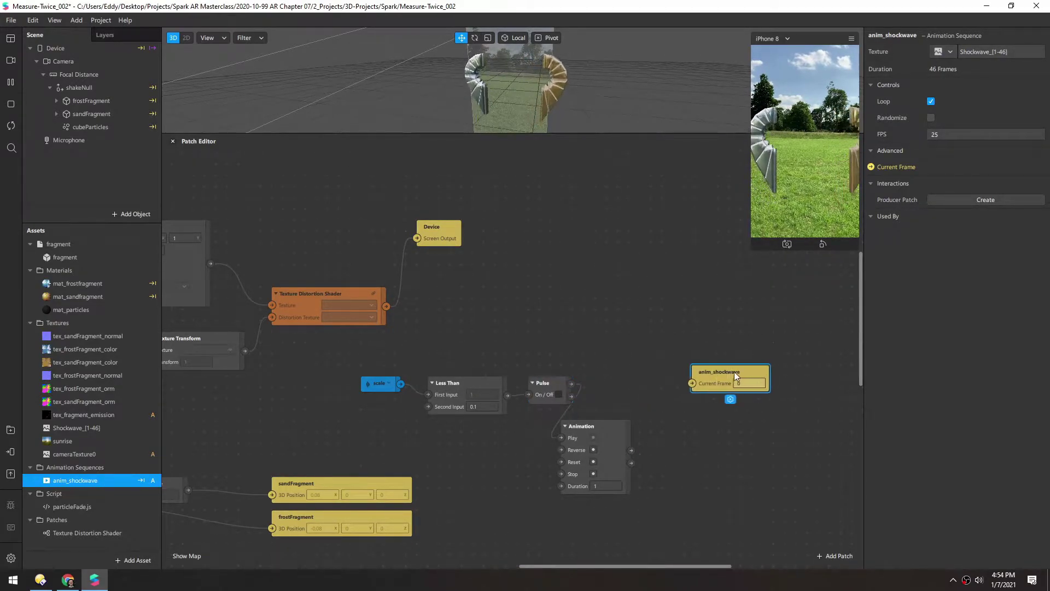
left_click_drag(570, 428, 606, 385)
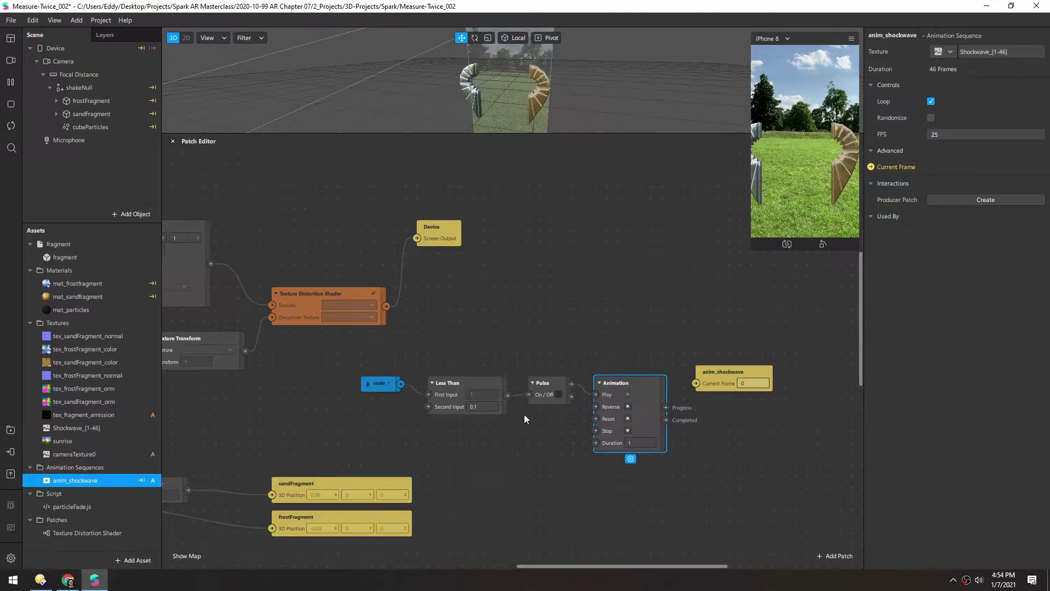
middle_click_drag(533, 435, 526, 433)
left_click_drag(346, 363, 530, 389)
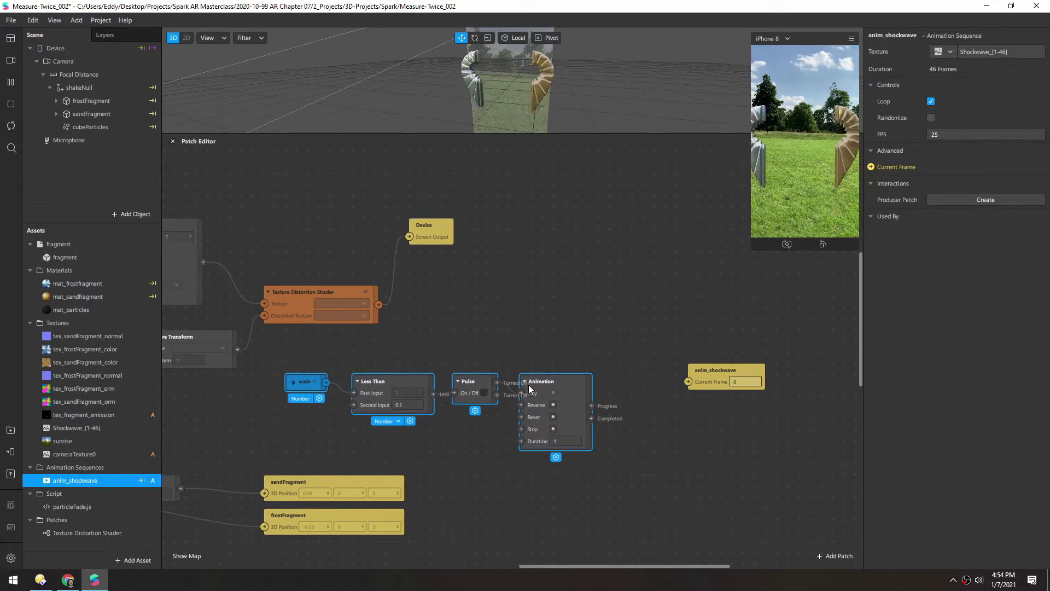
- Add a Frame Transition patch driven by the Animation patch's Progress output and align it with the chain
left_click(529, 343)
left_click_drag(592, 406, 635, 412)
type("frame")
key("Down")
key("Down")
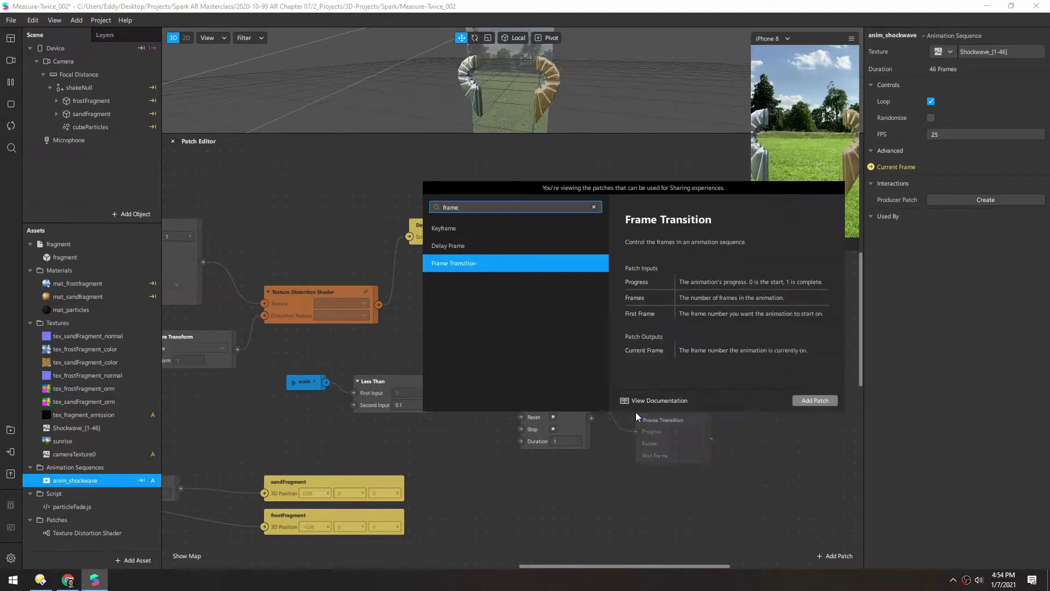
key("Return")
scroll(530, 487, "right", 1)
scroll(530, 487, "right", 2)
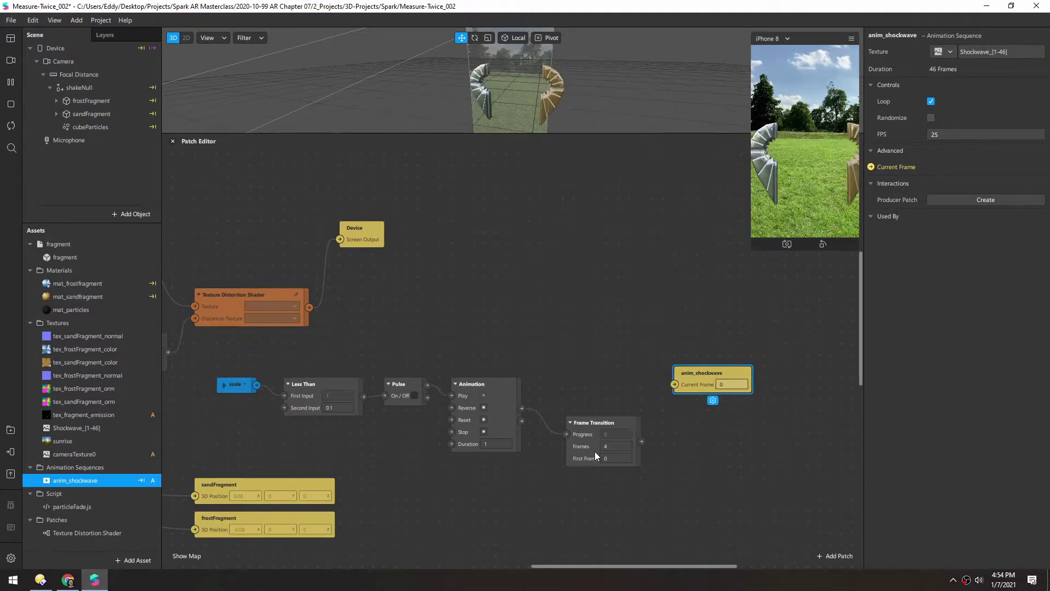
left_click_drag(595, 428, 561, 376)
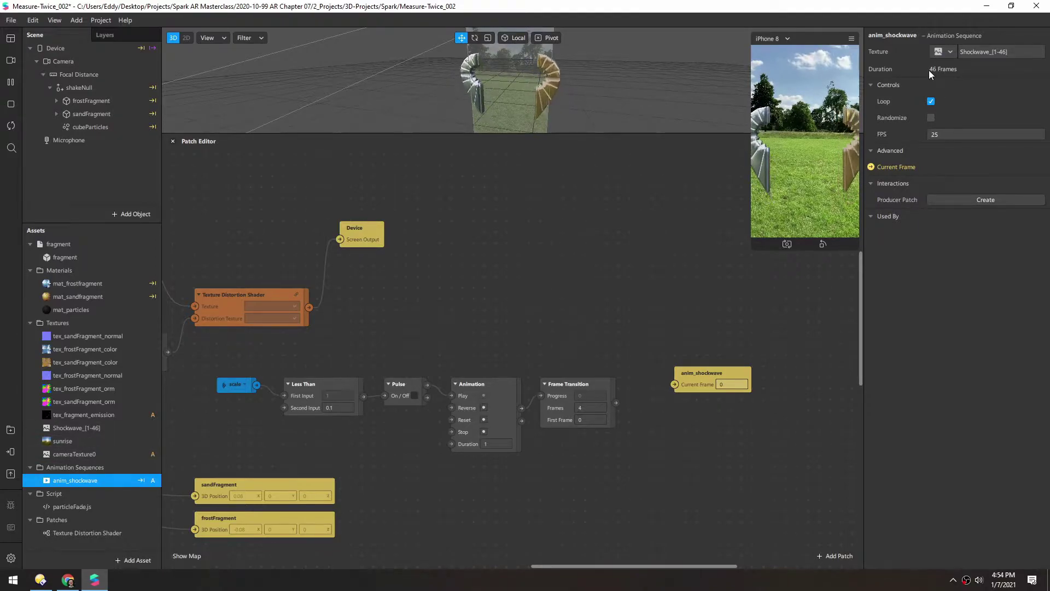
- Set the Frame Transition's Frames to 46 and connect its output to anim_shockwave's Current Frame input
left_click(591, 408)
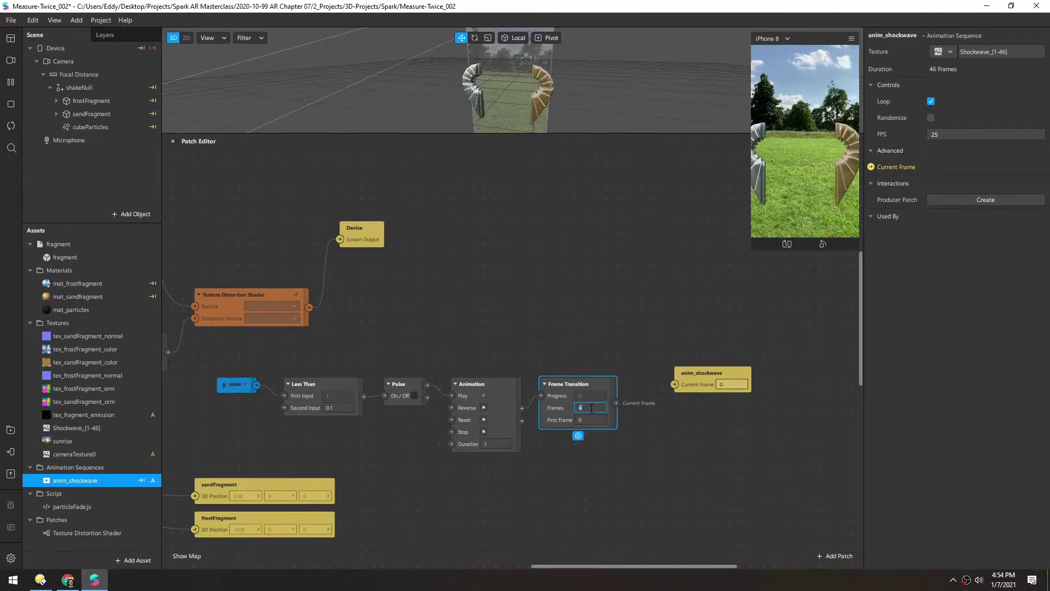
type("46")
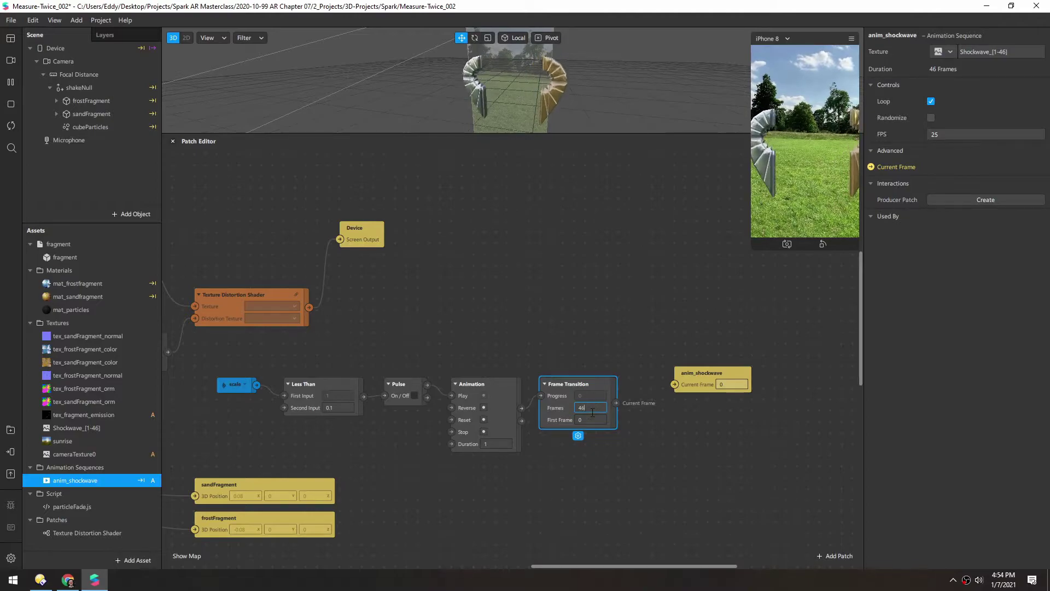
left_click(588, 420)
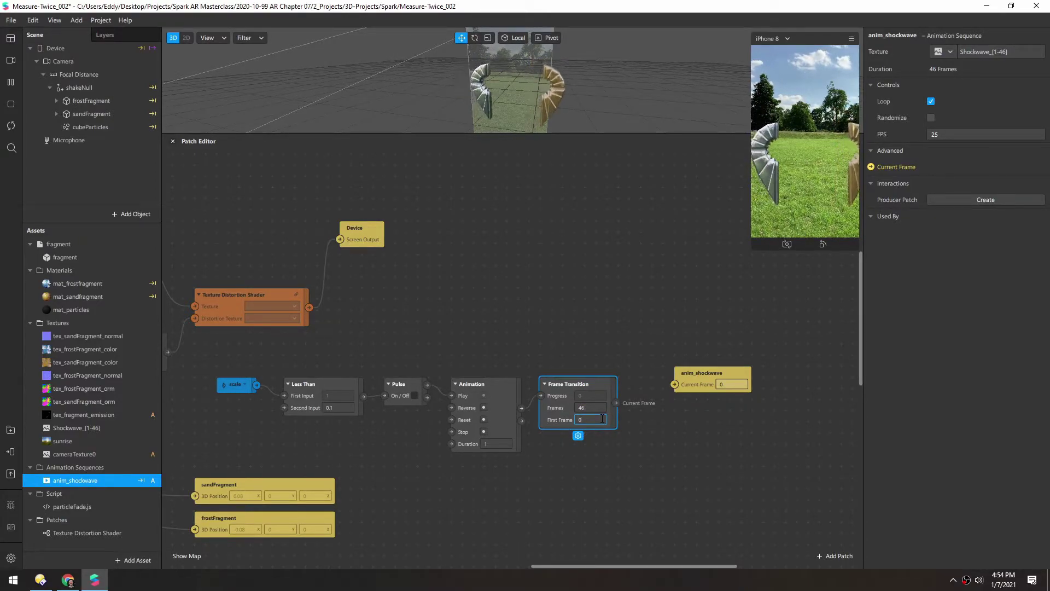
left_click_drag(616, 403, 675, 384)
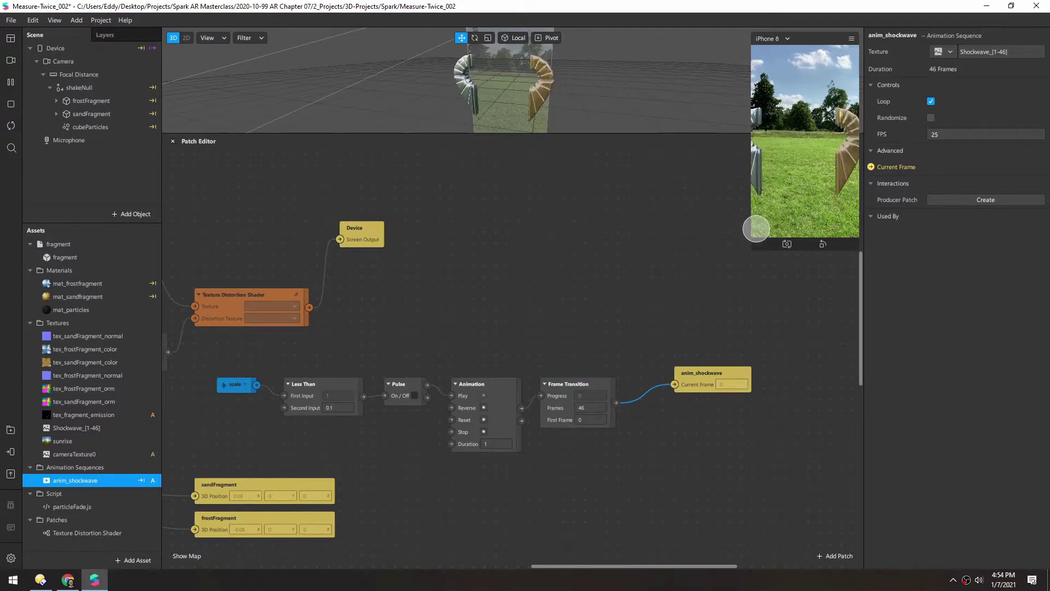
- Enlarge the device preview slightly and set the Animation patch's Duration to 2
left_click_drag(757, 247, 741, 274)
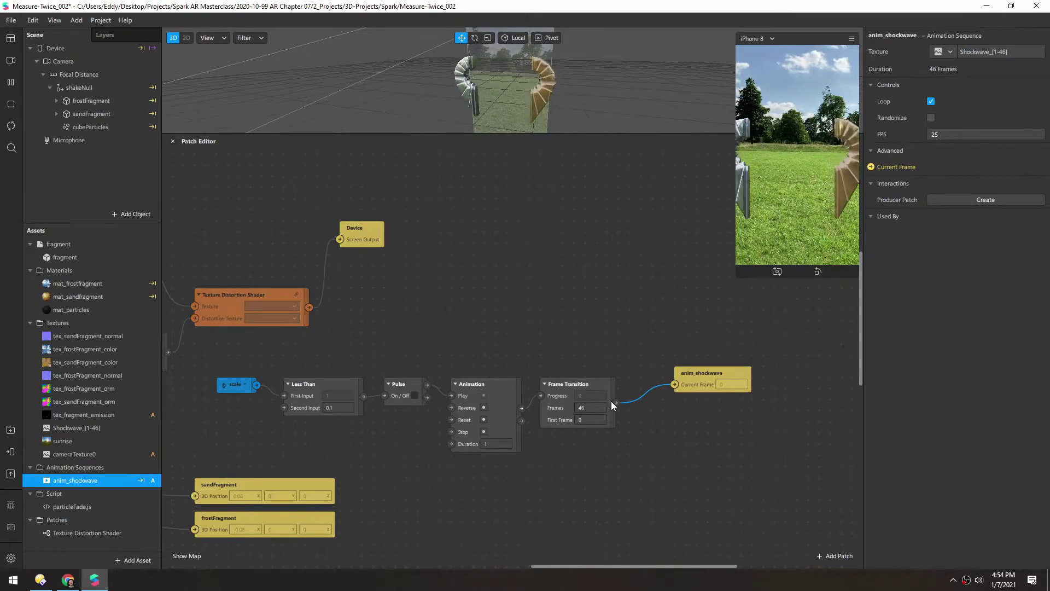
left_click(494, 443)
type("2")
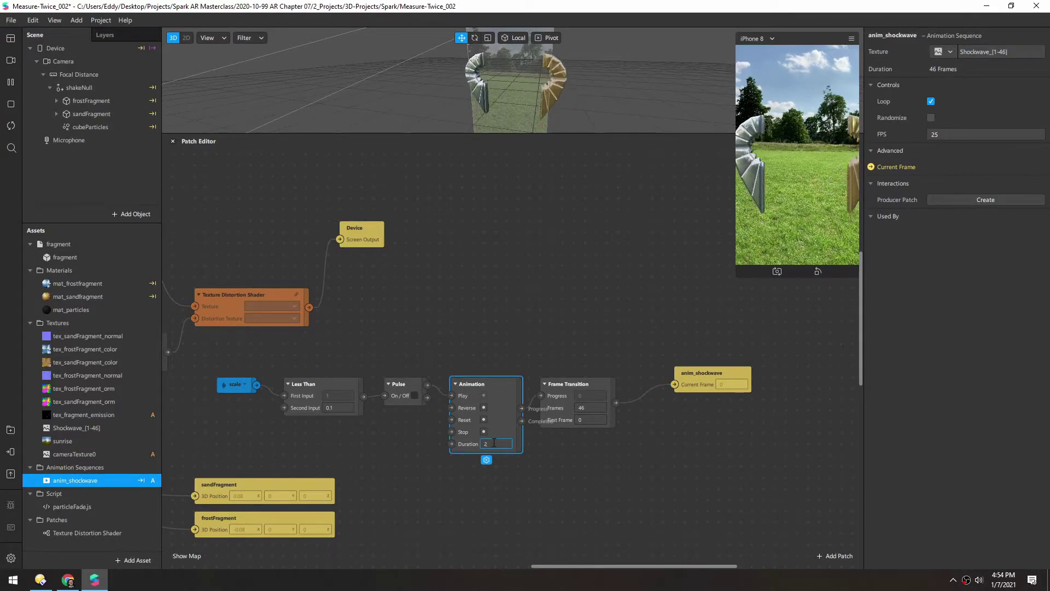
left_click(535, 495)
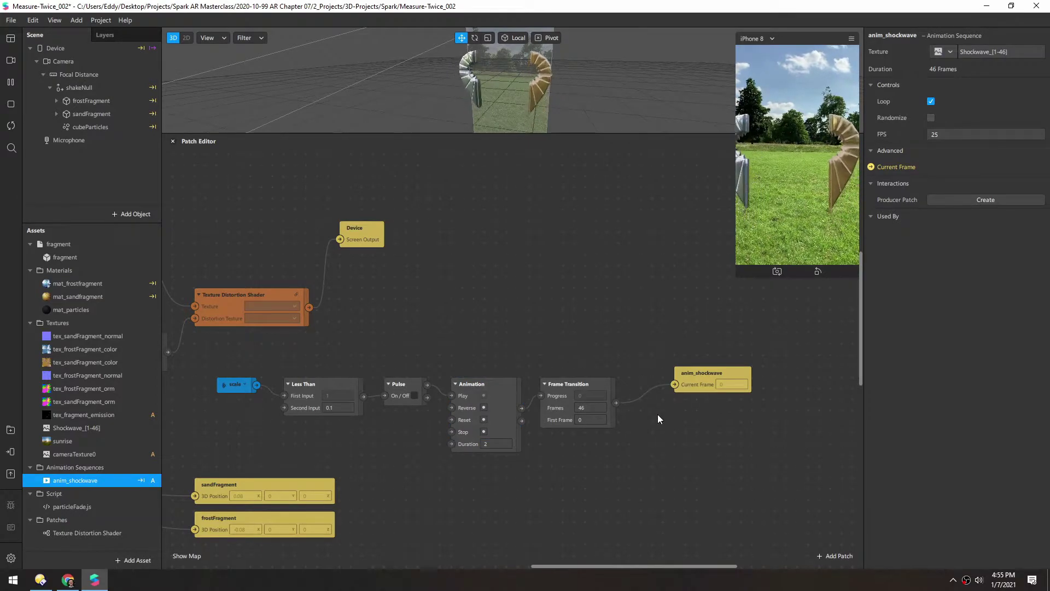
- Test the shockwave in an enlarged device preview by bringing the two fragments together, and shrink the preview again
left_click_drag(737, 275, 600, 520)
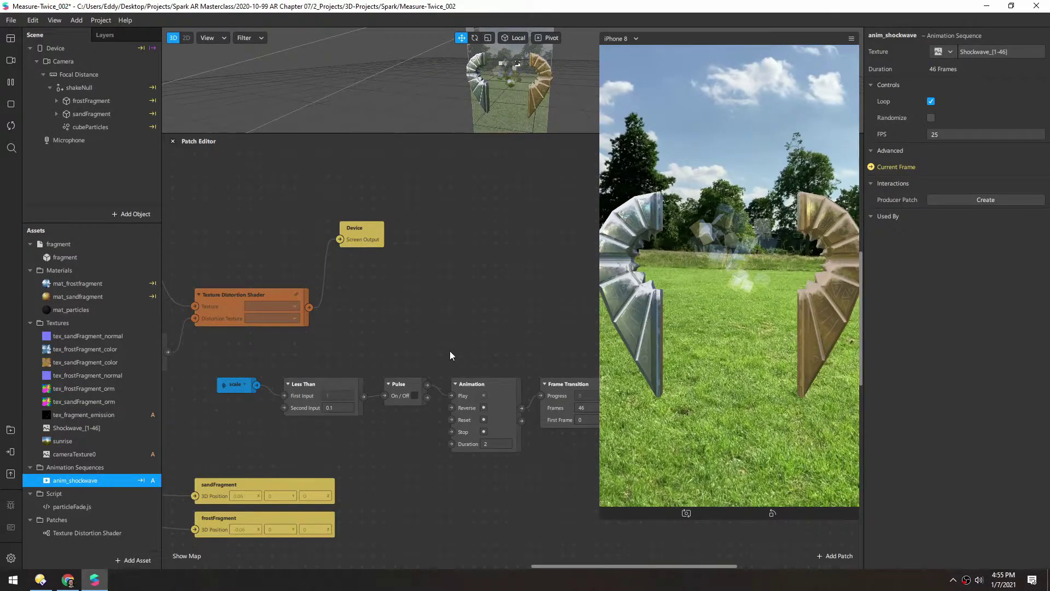
left_click_drag(821, 472, 713, 284, "alt")
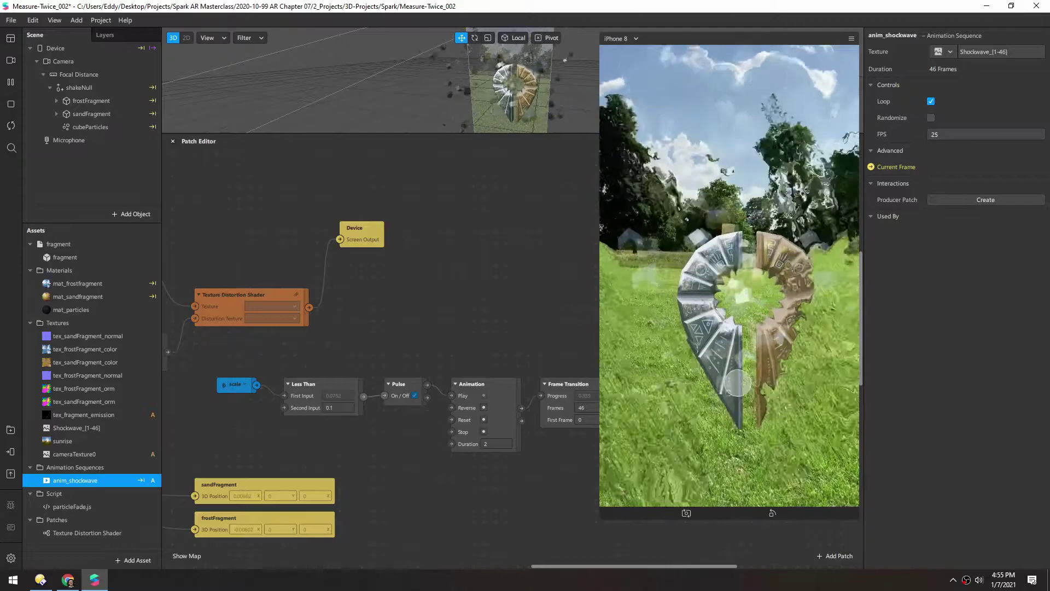
left_click_drag(600, 520, 713, 316)
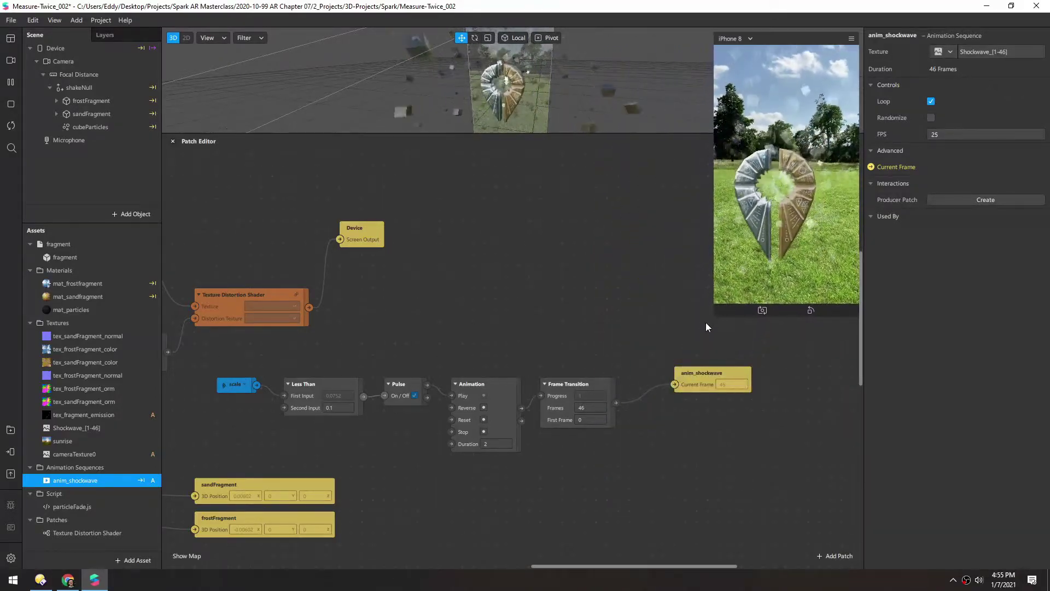
- Pause the simulation and review the patch graph from the Scene Render Pass to the anim_shockwave frame patch
left_click(10, 84)
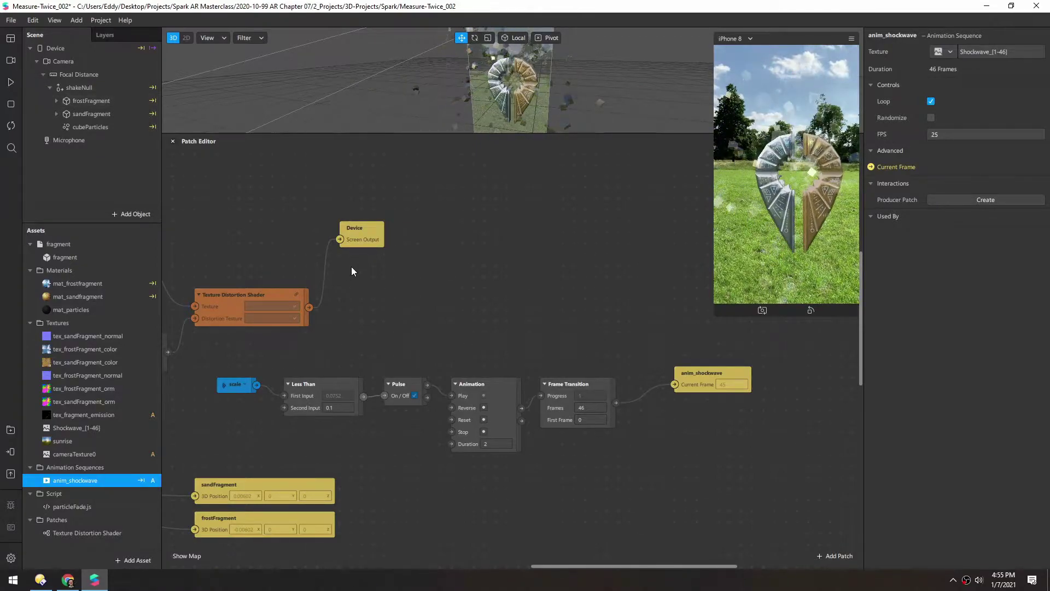
middle_click_drag(411, 294, 716, 298)
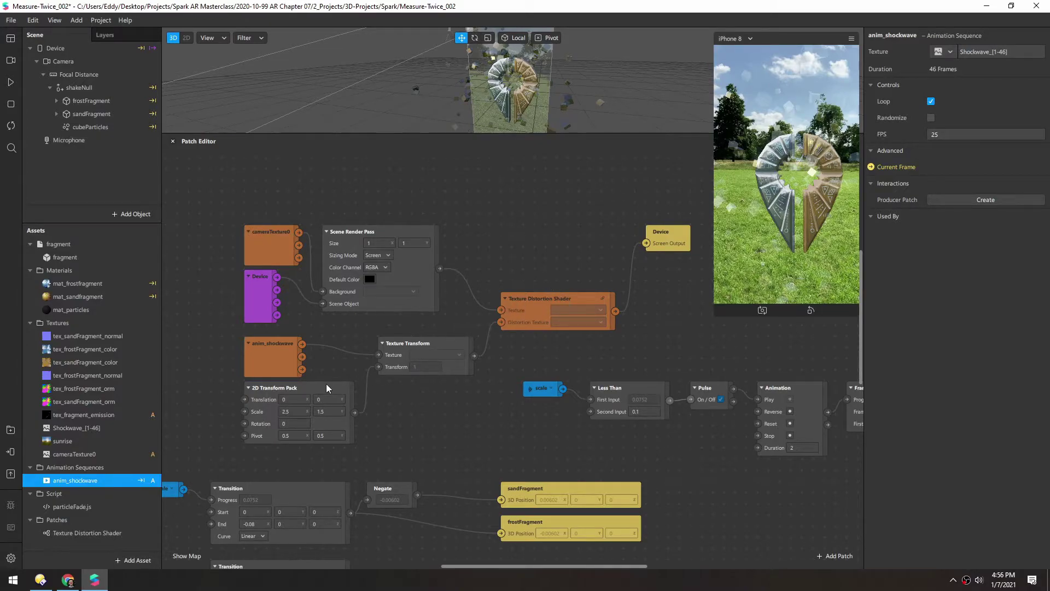
middle_click_drag(493, 431, 241, 411)
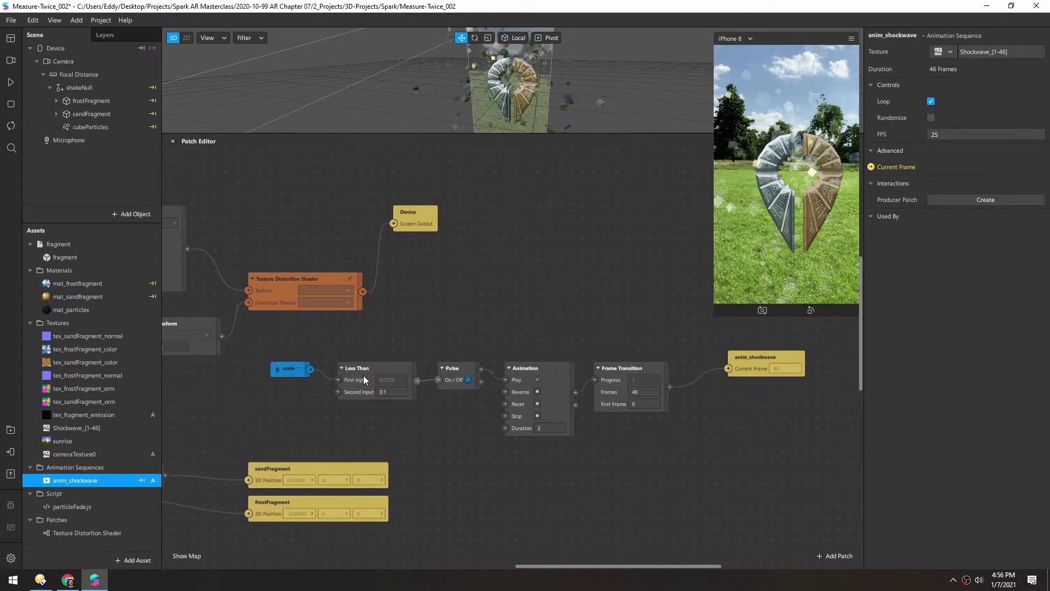